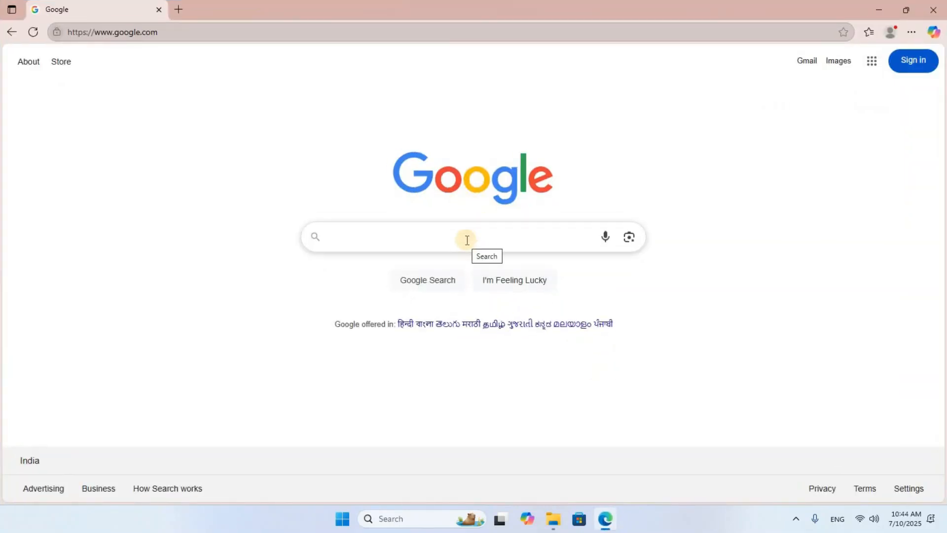
- Search the web for java download
click(467, 241)
text(java download)
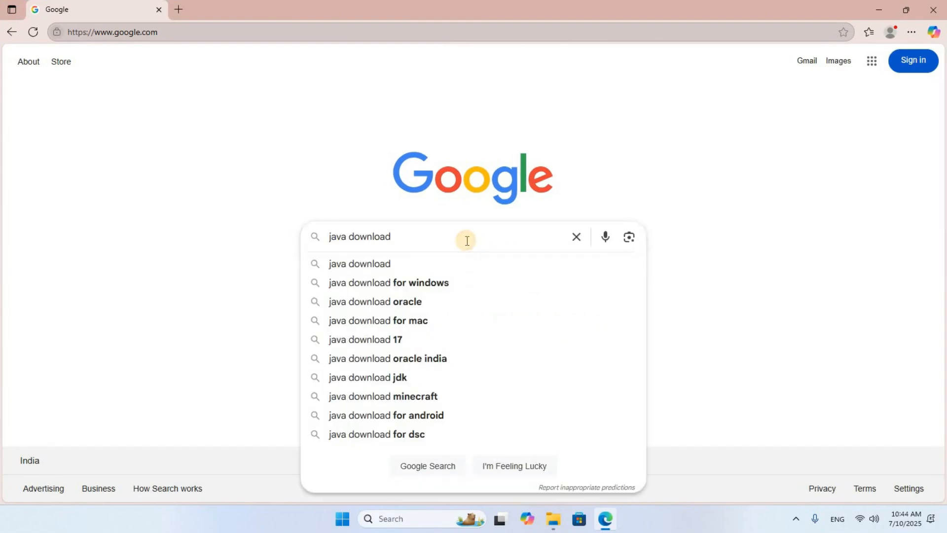
key(Return)
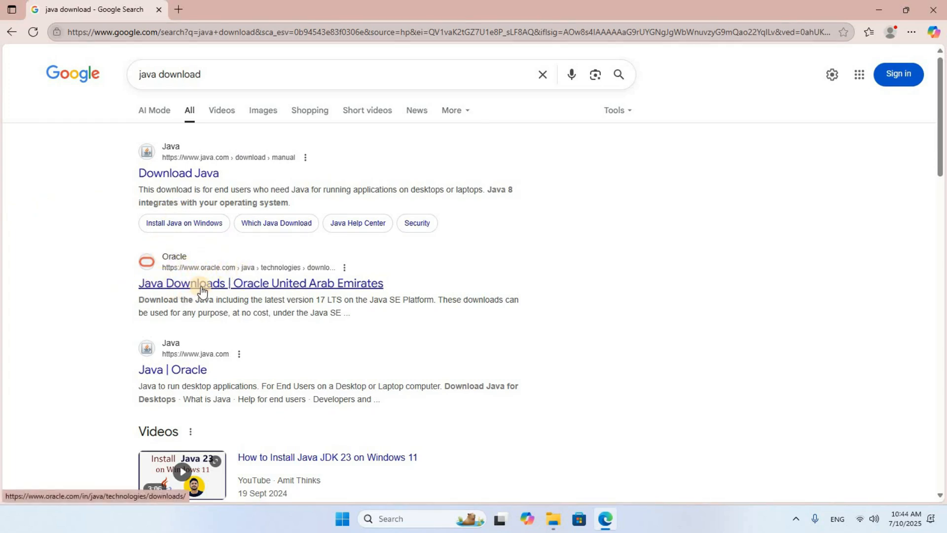
- Open Oracle's Java Downloads page and download the JDK 24 Windows x64 Installer (.exe)
click(201, 287)
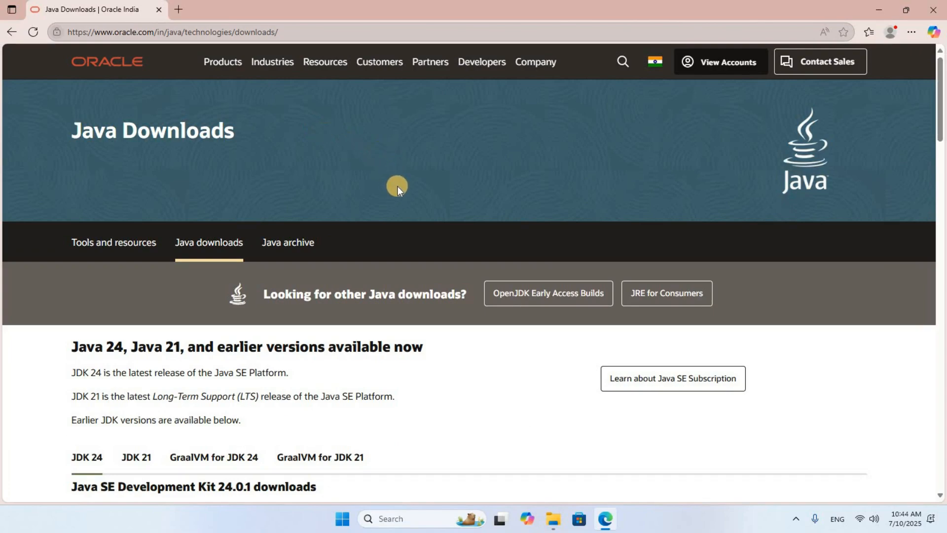
scroll(398, 185, down, 5)
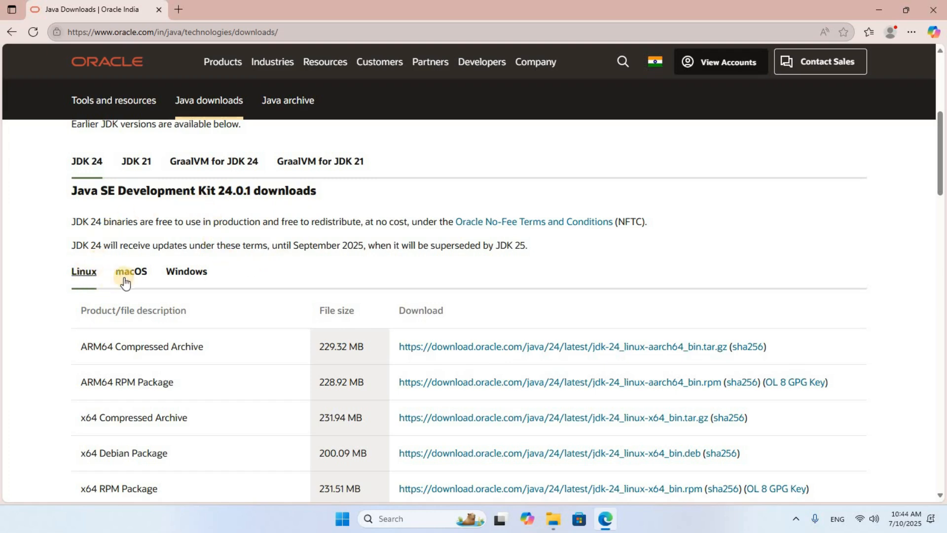
click(193, 275)
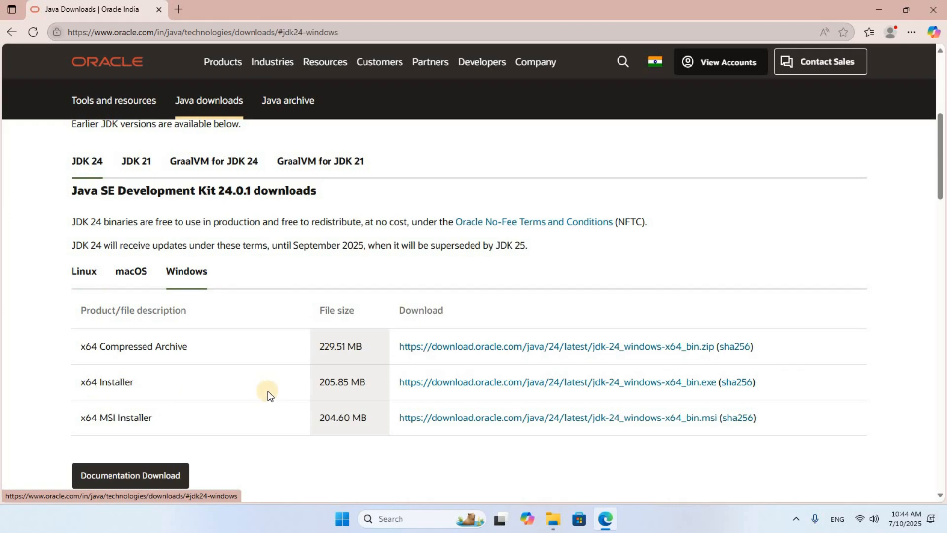
click(536, 384)
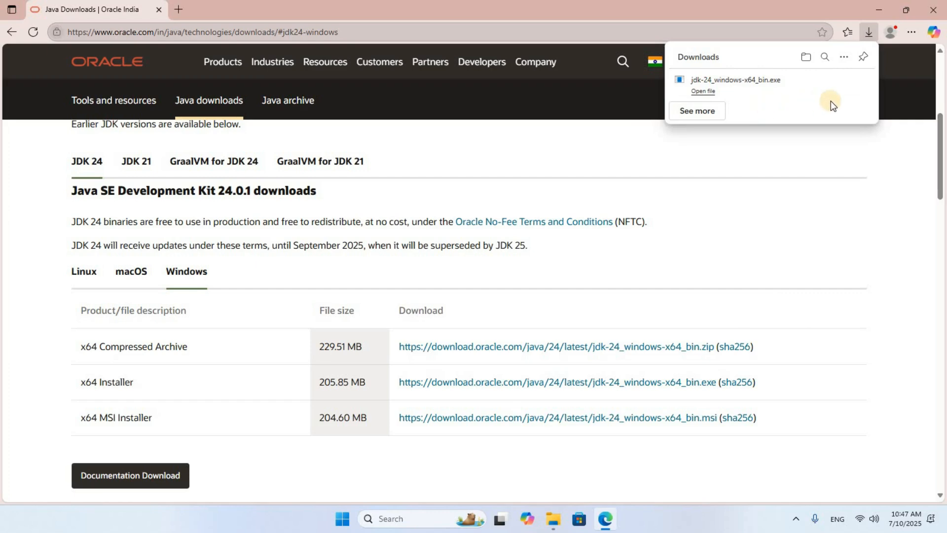
- Open a new tab and search the web for javafx download
click(180, 11)
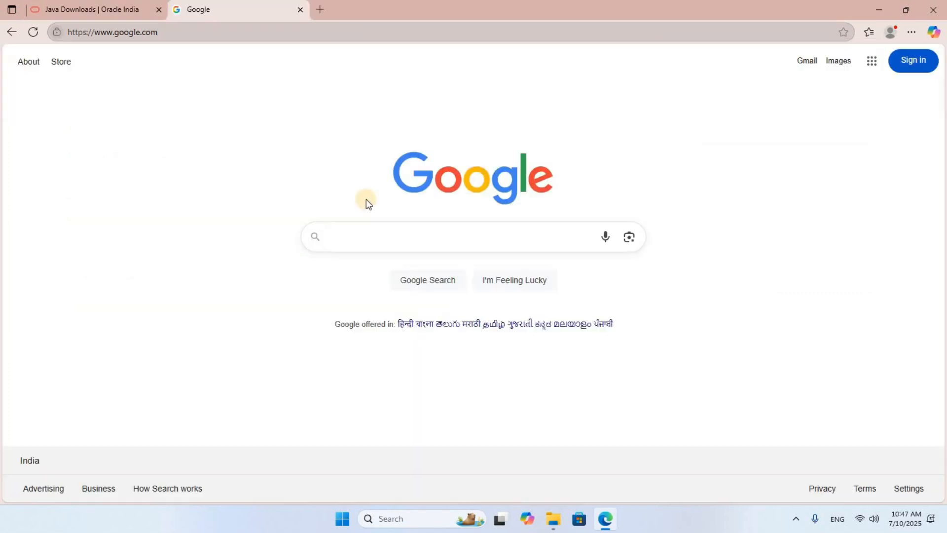
click(385, 238)
text(javafx download)
key(Return)
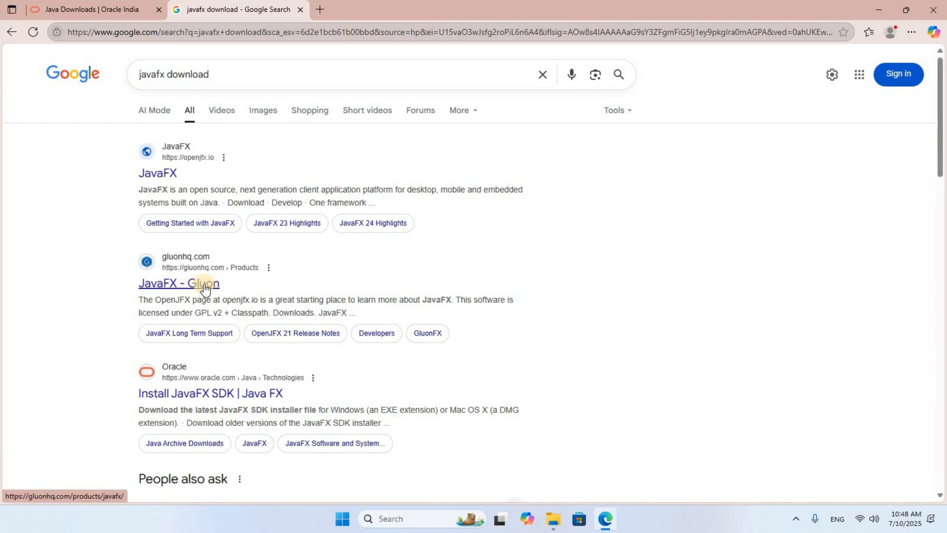
- Open Gluon's JavaFX page and download the 24.0.1 Windows x64 SDK
click(204, 287)
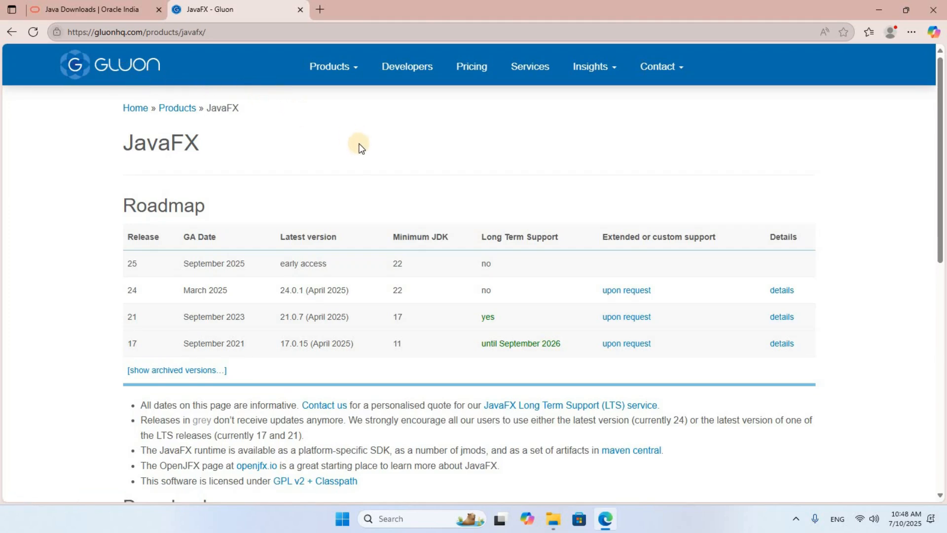
scroll(358, 147, down, 10)
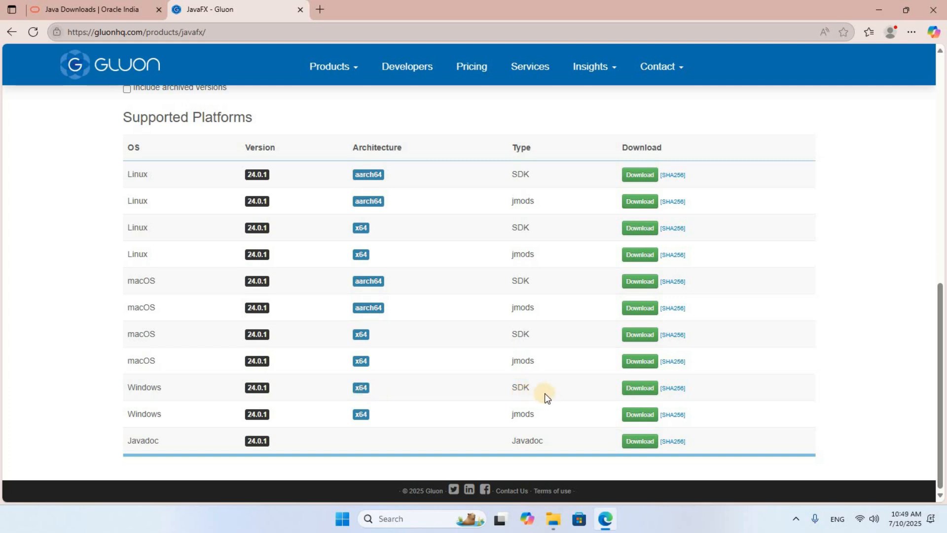
click(640, 388)
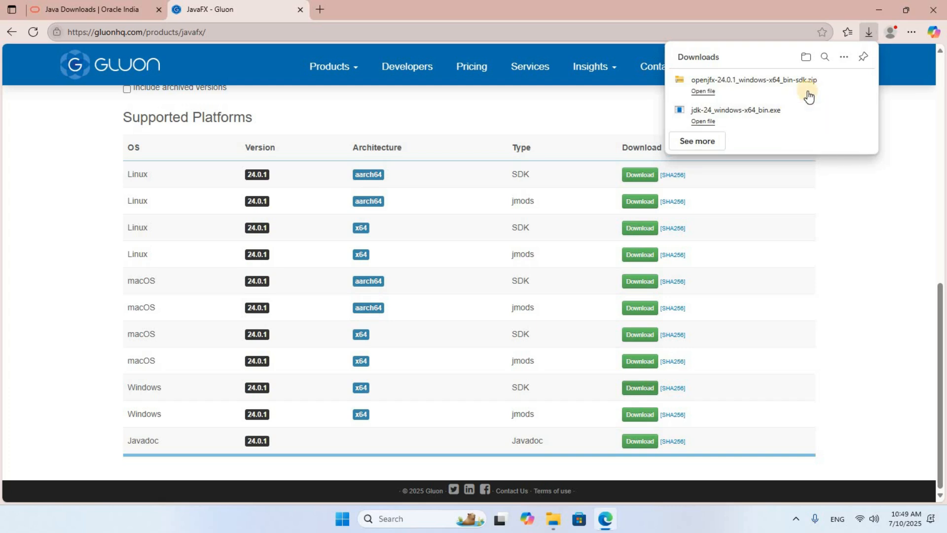
- Open a new tab and search the web for netbeans download
click(321, 10)
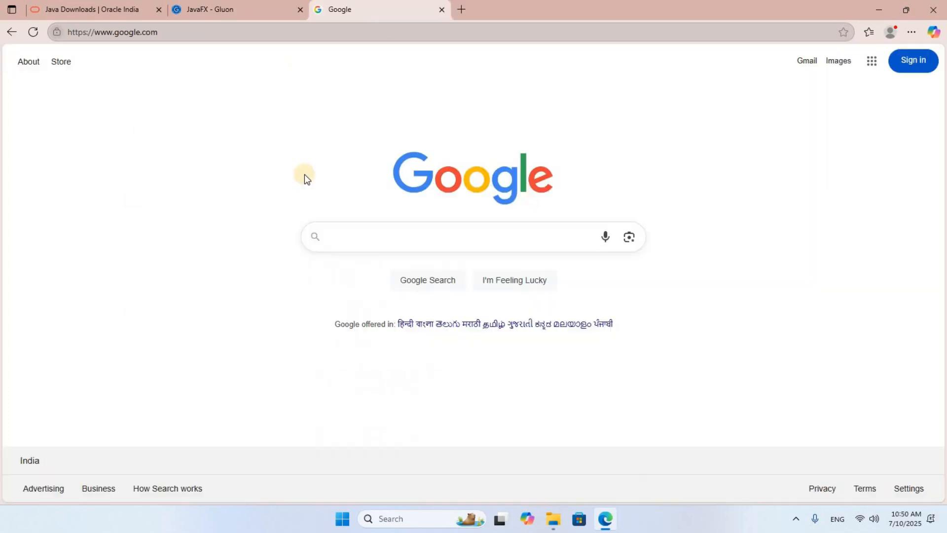
click(362, 244)
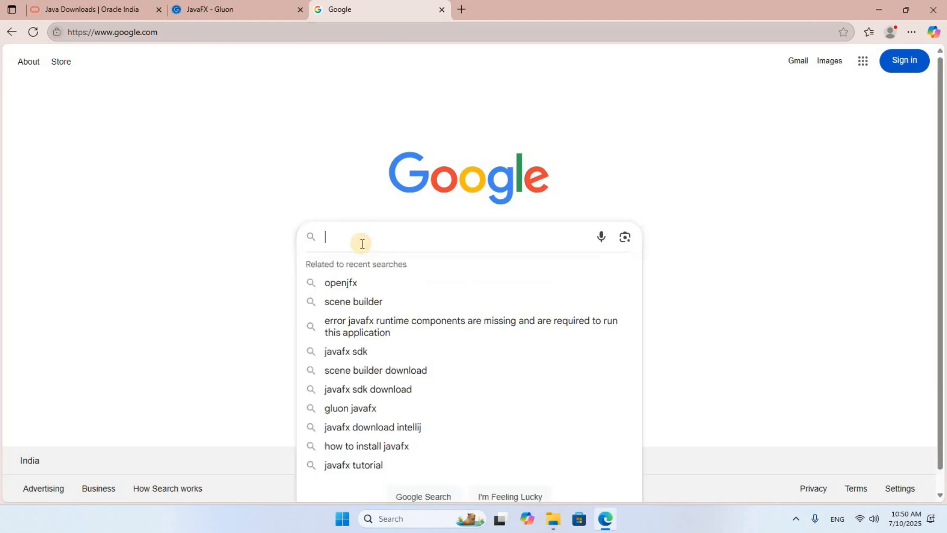
text(netbeans download)
key(Return)
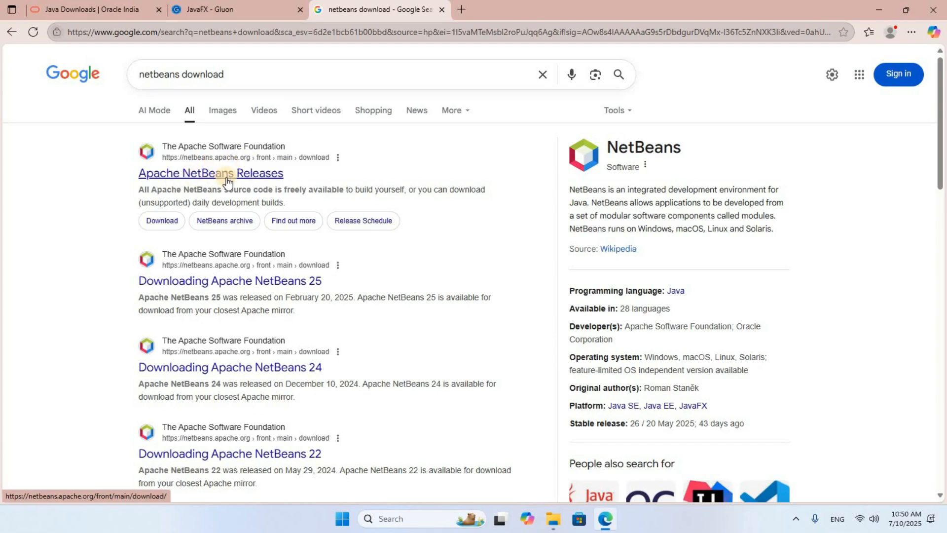
- Download the Apache NetBeans 26 + JDK 24 Windows installer from the Friends of Apache NetBeans packages page
click(248, 178)
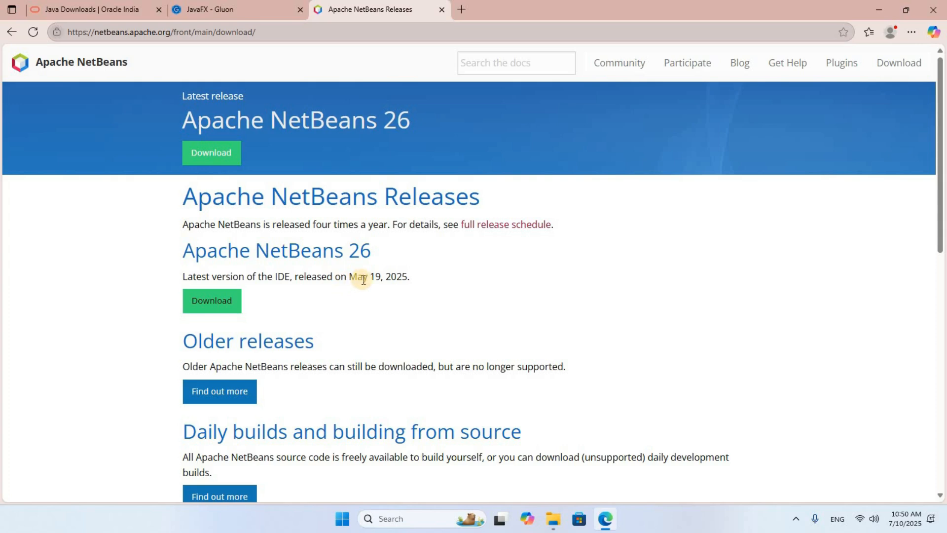
click(216, 307)
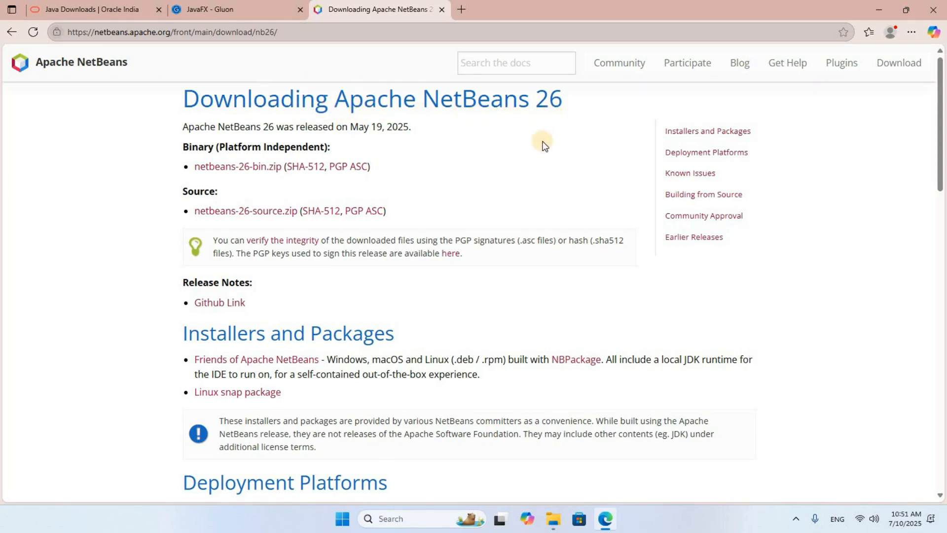
click(313, 361)
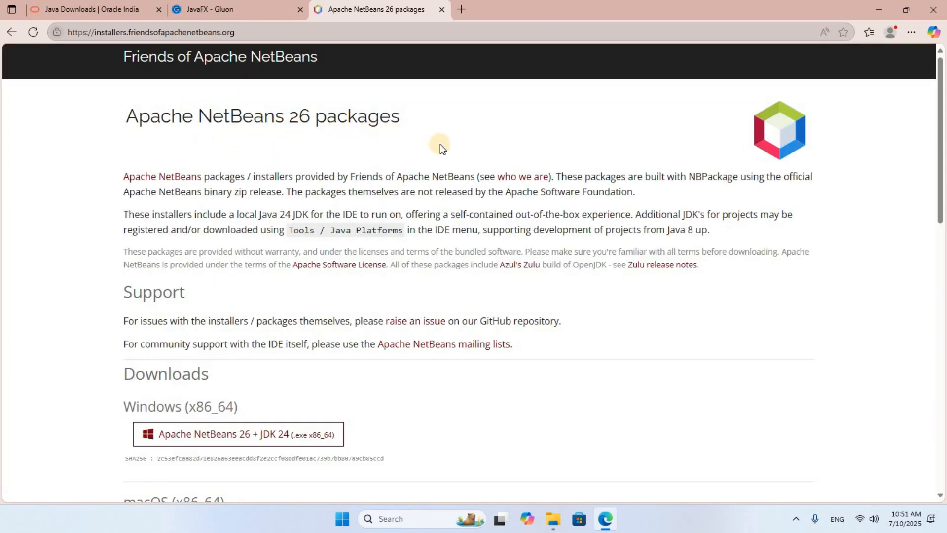
scroll(440, 144, down, 5)
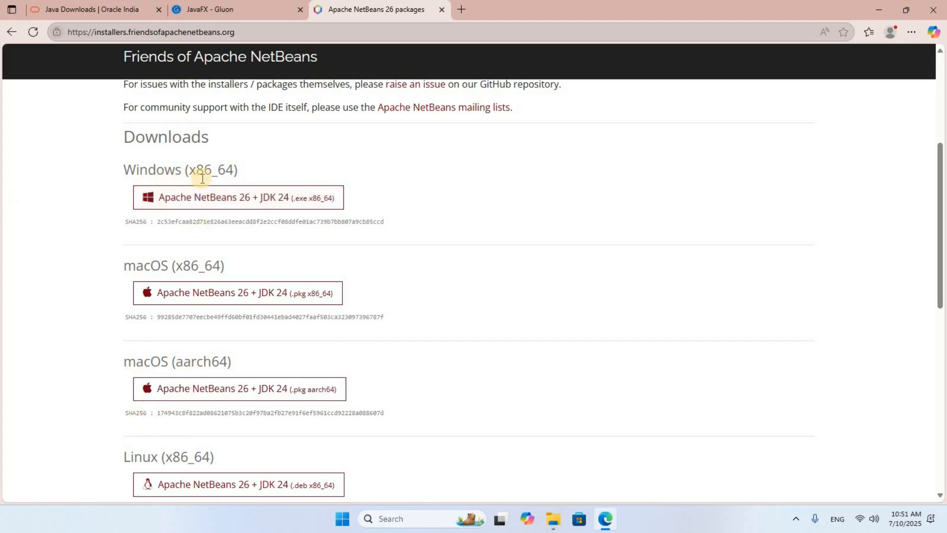
click(205, 204)
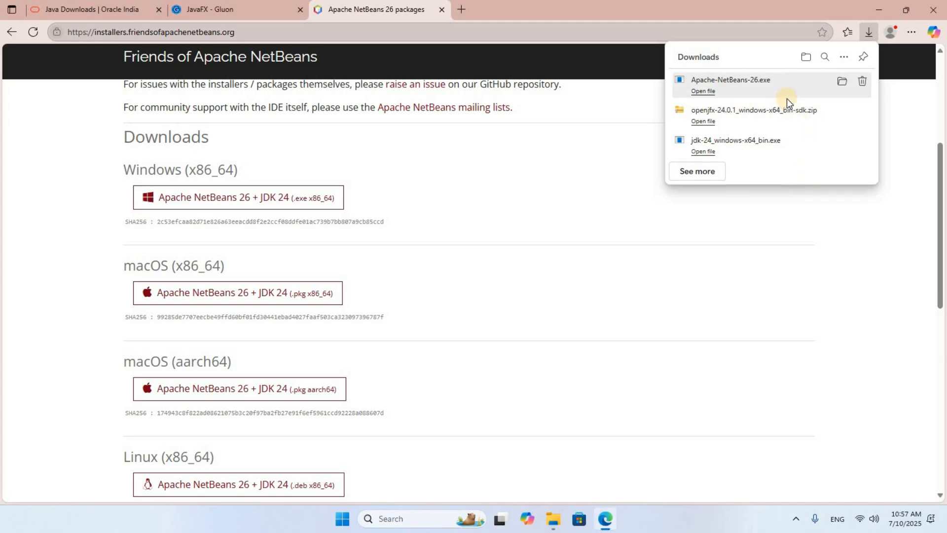
- Open the Downloads folder and run the JDK 24 installer with its default destination folder through to completion
click(936, 11)
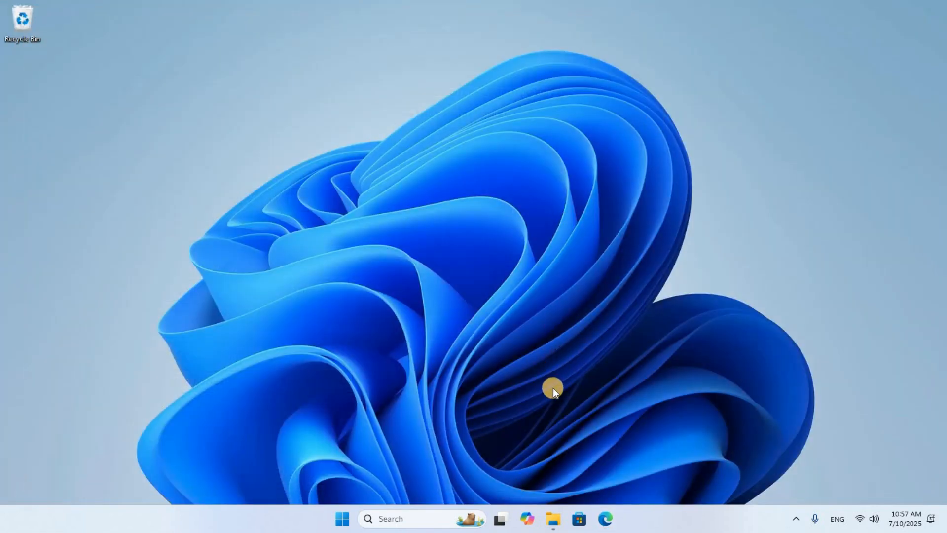
click(553, 518)
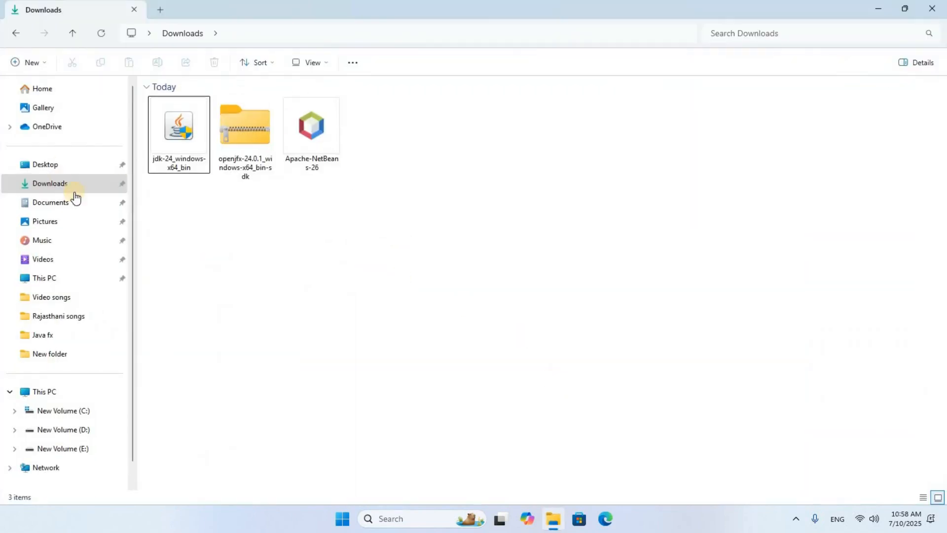
click(55, 186)
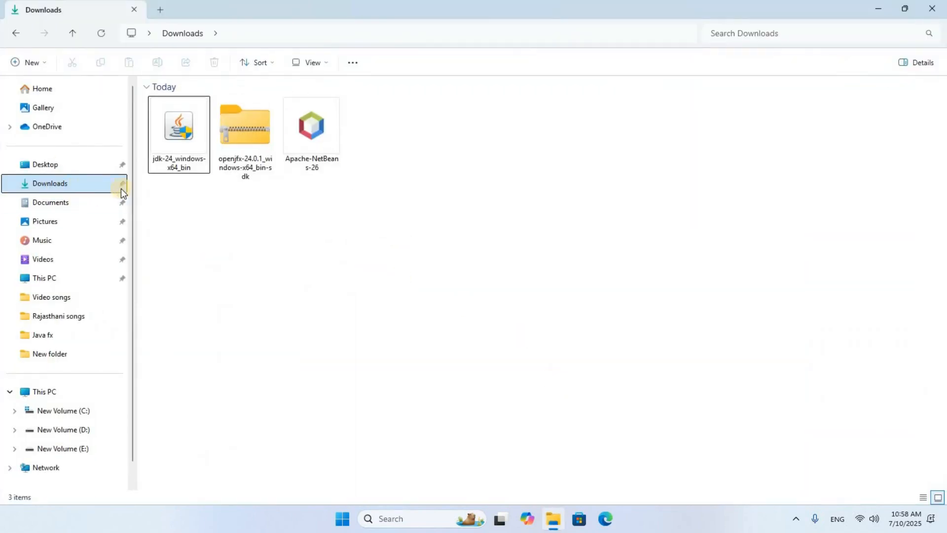
click(188, 162)
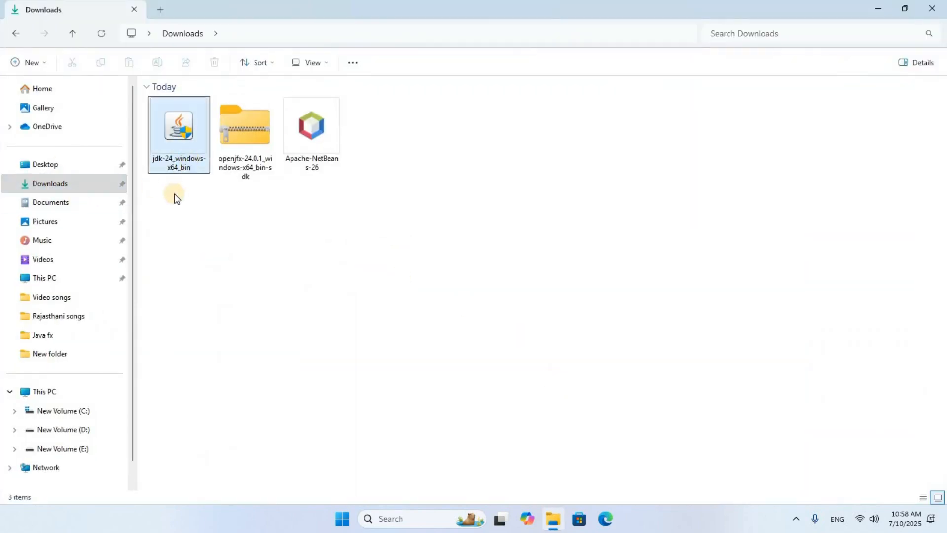
double_click(184, 142)
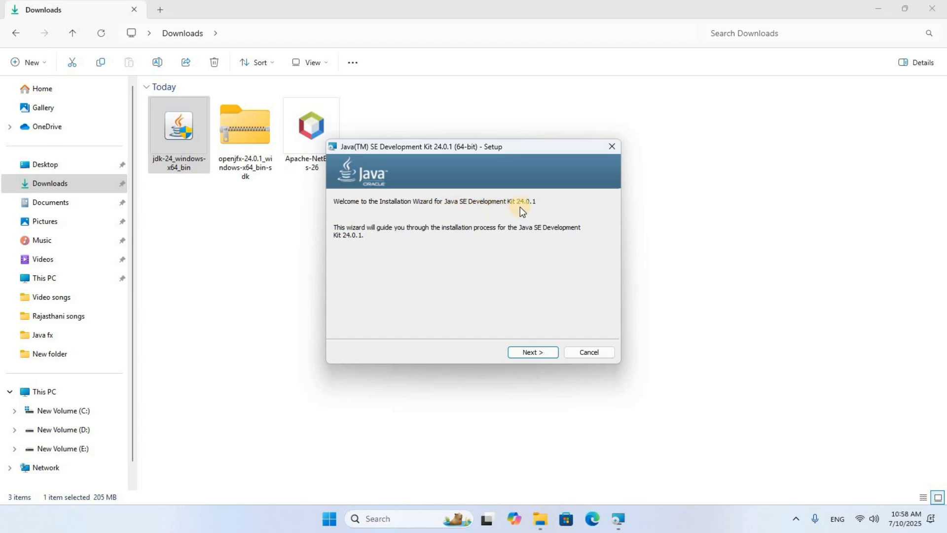
click(538, 352)
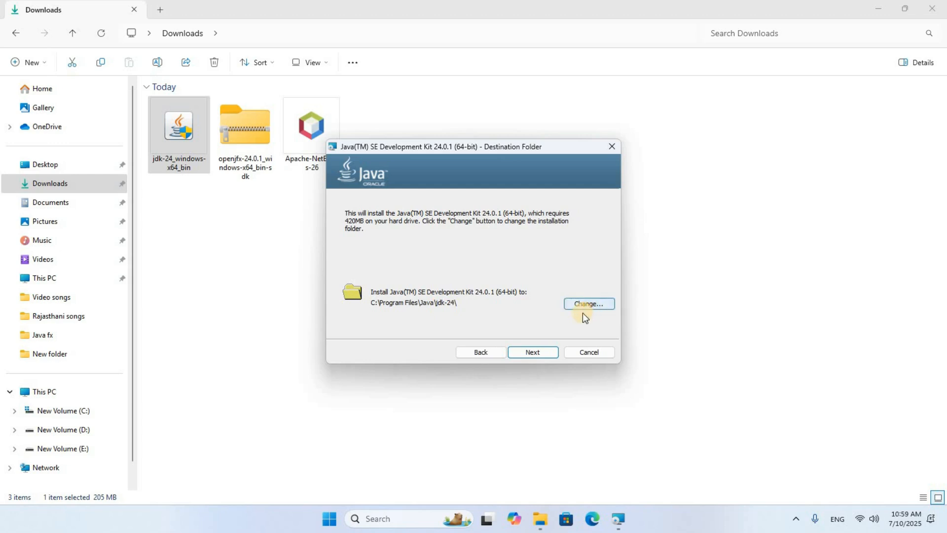
click(532, 351)
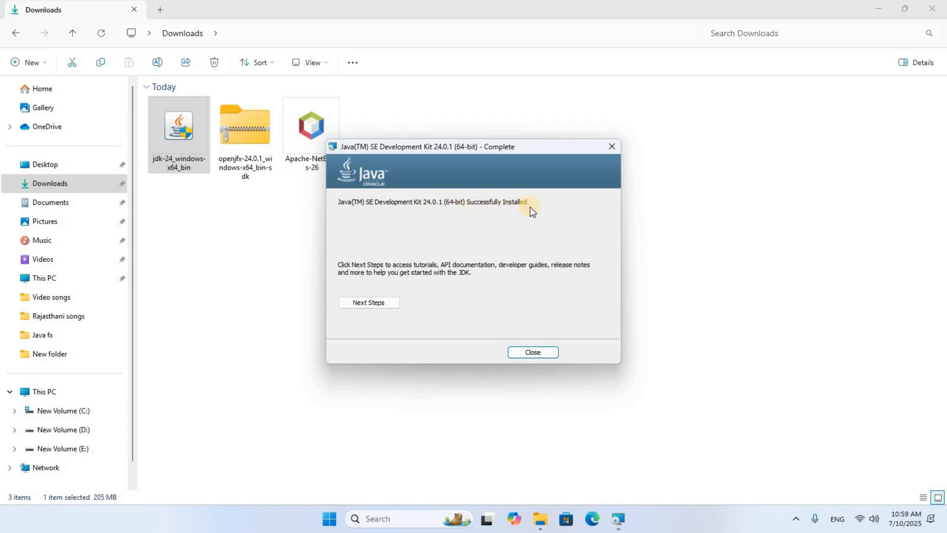
click(532, 353)
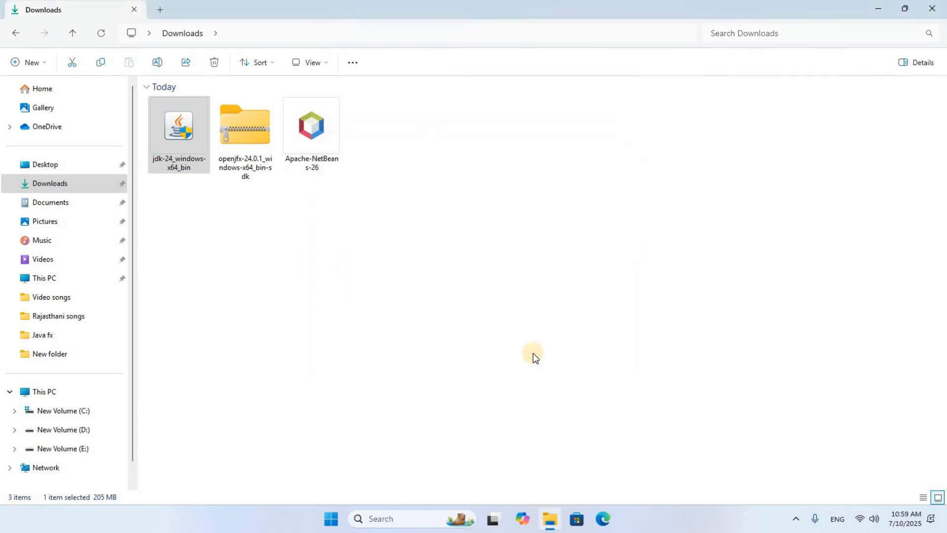
- Extract the openjfx-24.0.1_windows-x64_bin-sdk zip into its default folder in Downloads
click(241, 131)
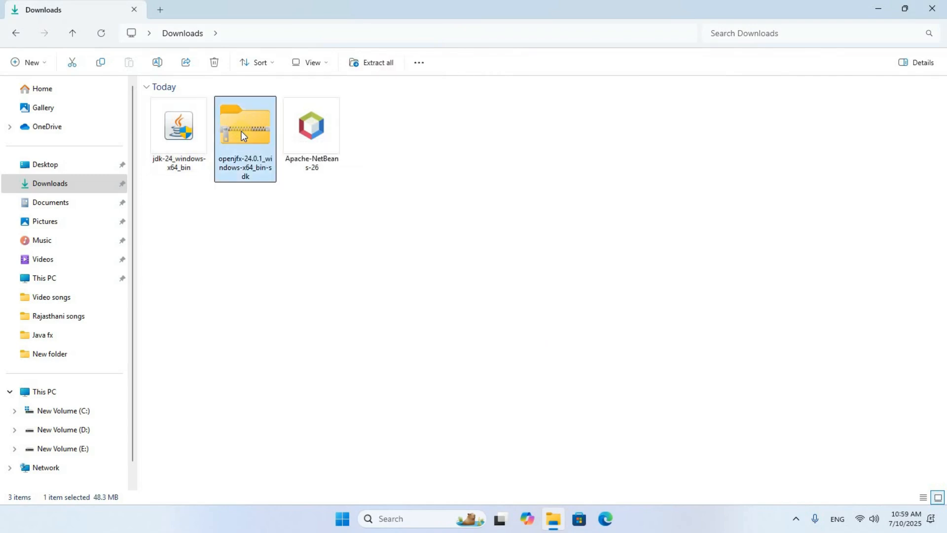
right_click(241, 131)
click(312, 271)
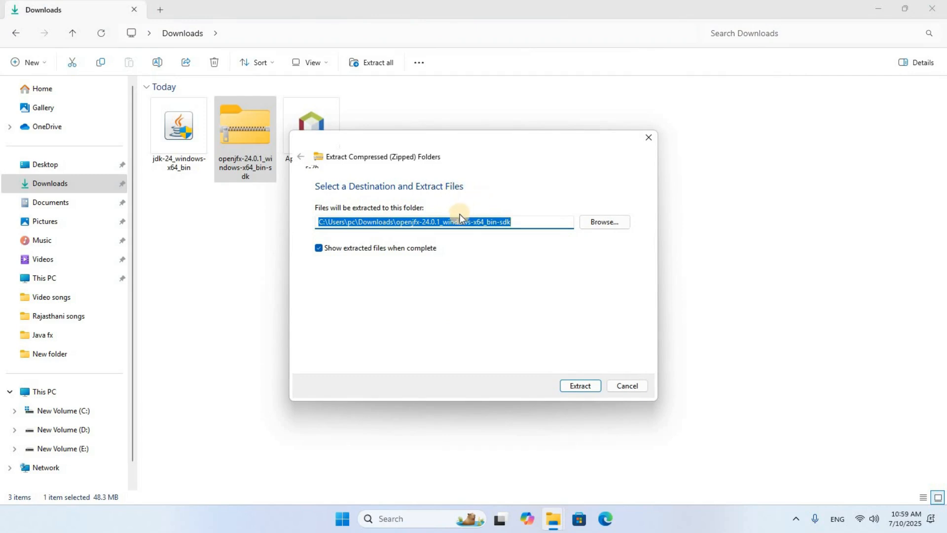
click(454, 222)
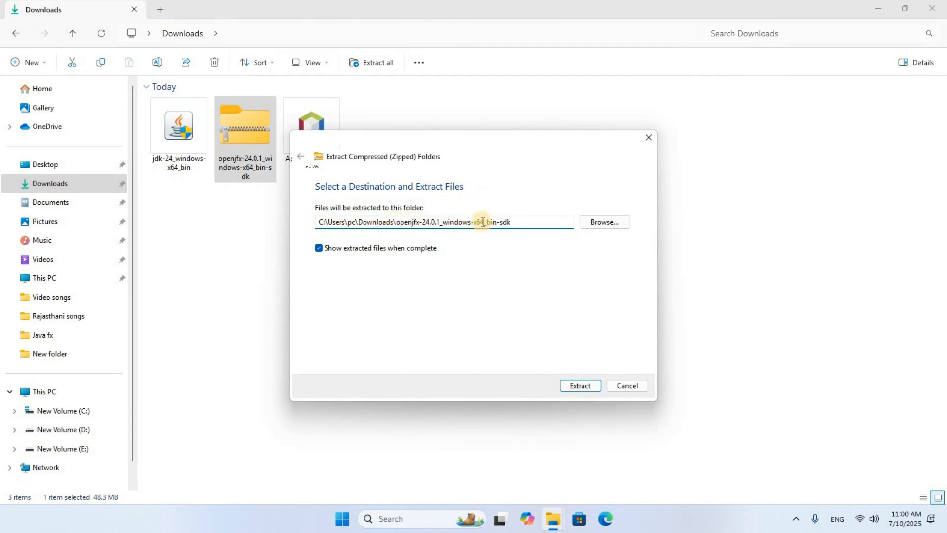
click(583, 387)
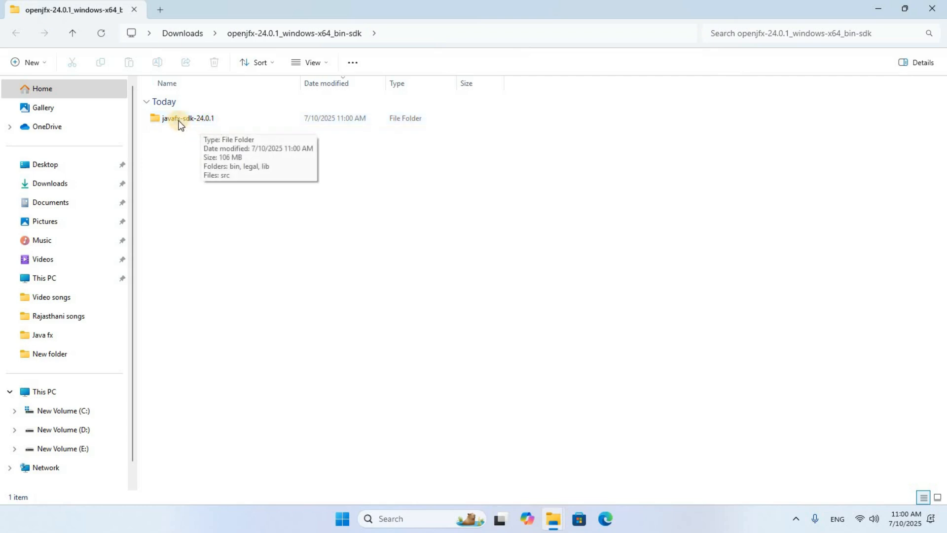
- Move the javafx-sdk-24.0.1 folder from the extracted SDK folder to the root of the C: drive
right_click(180, 124)
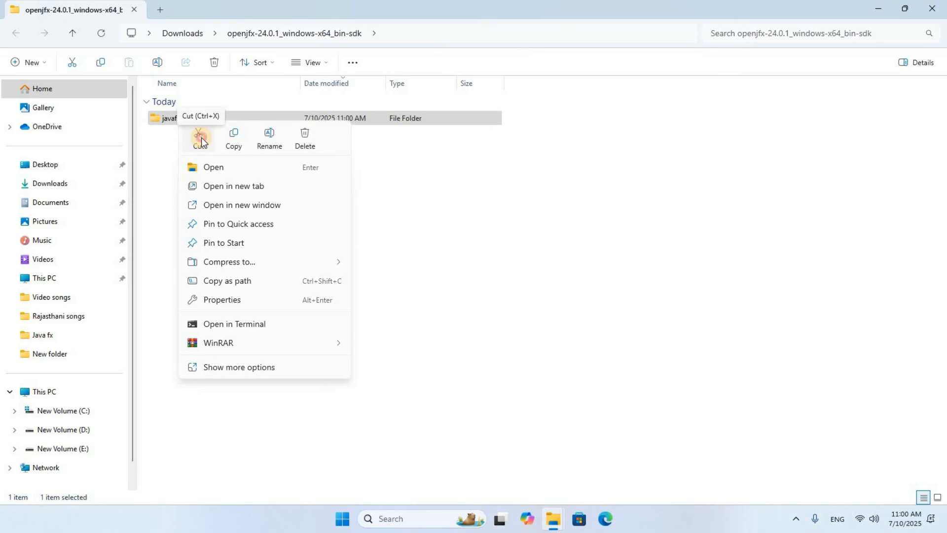
click(289, 280)
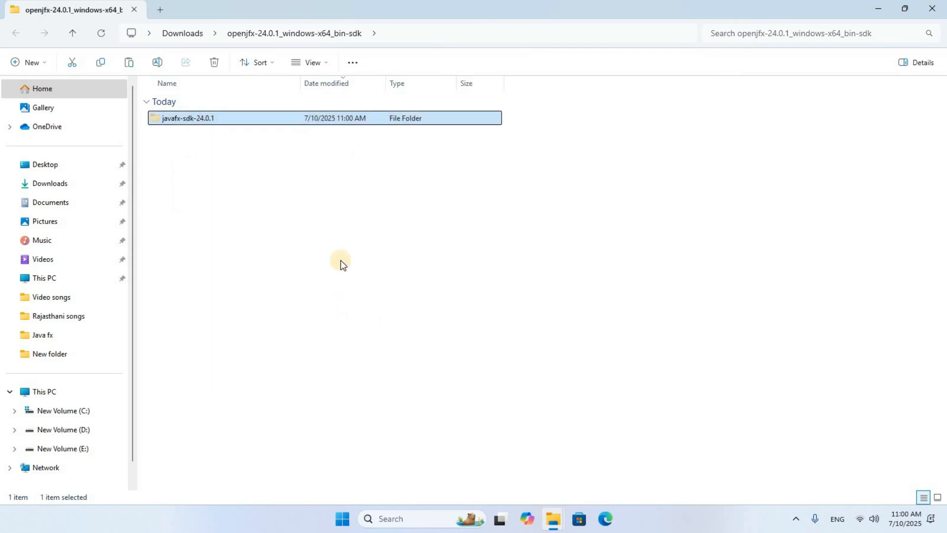
click(55, 282)
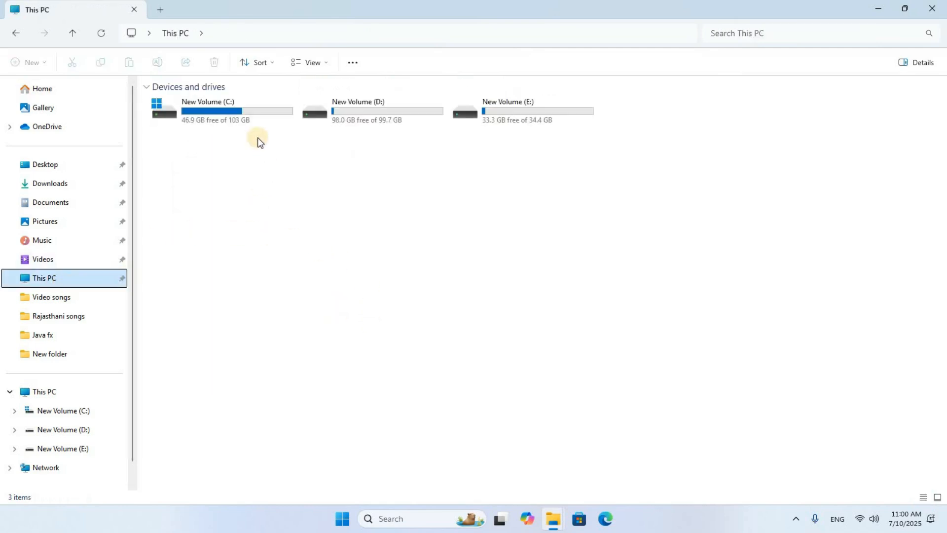
double_click(224, 105)
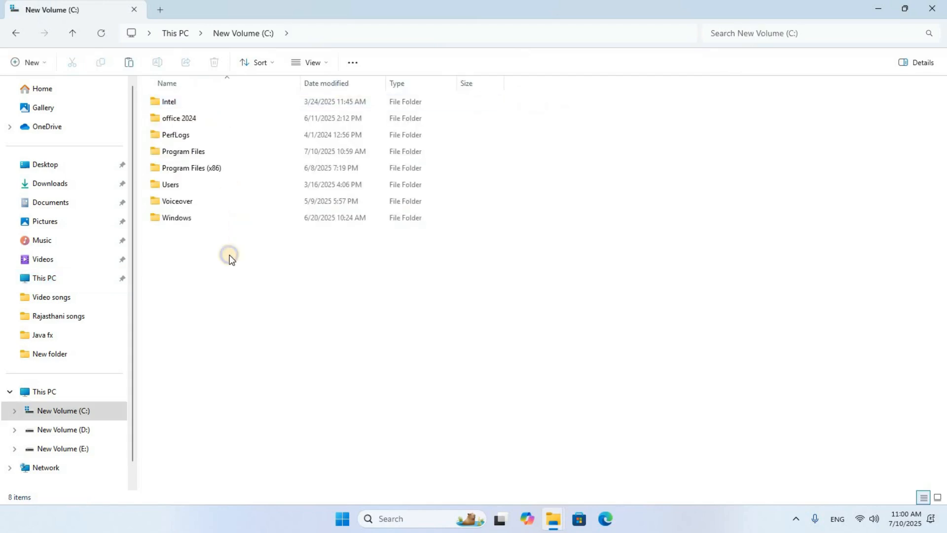
right_click(230, 256)
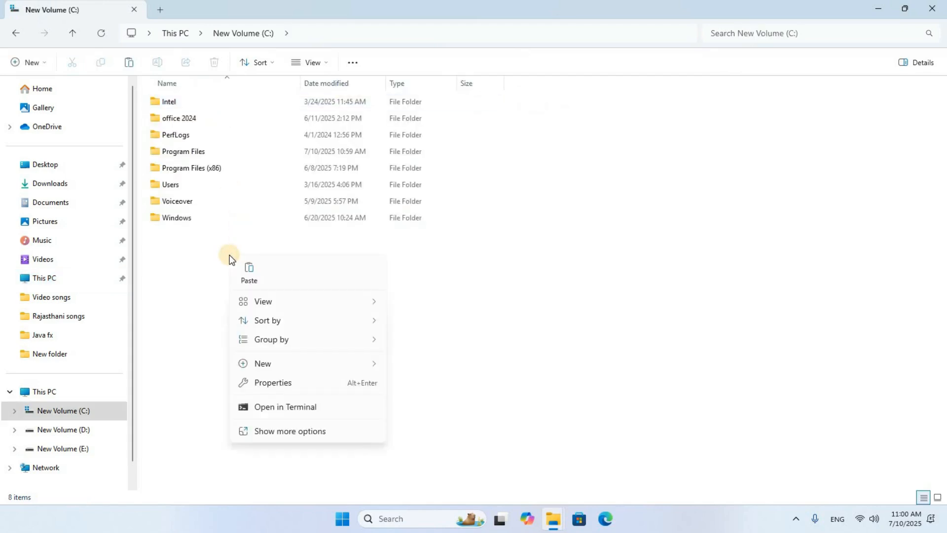
click(253, 278)
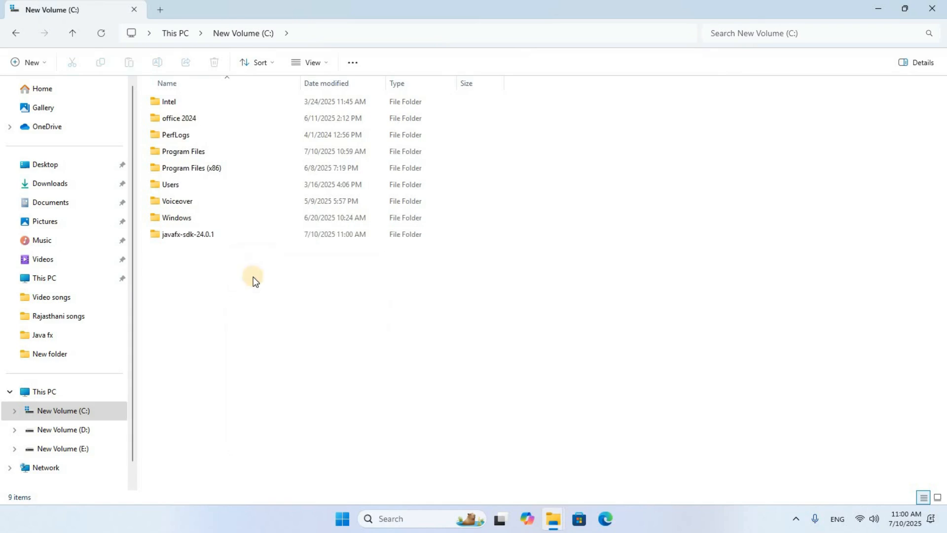
- Open the C:\Program Files\Java\jdk-24 folder and copy its full path
double_click(193, 151)
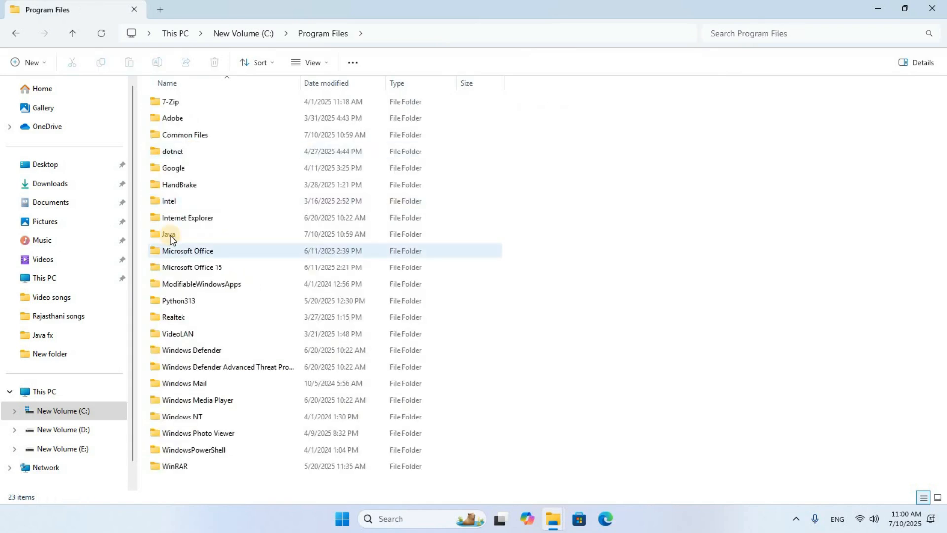
double_click(170, 236)
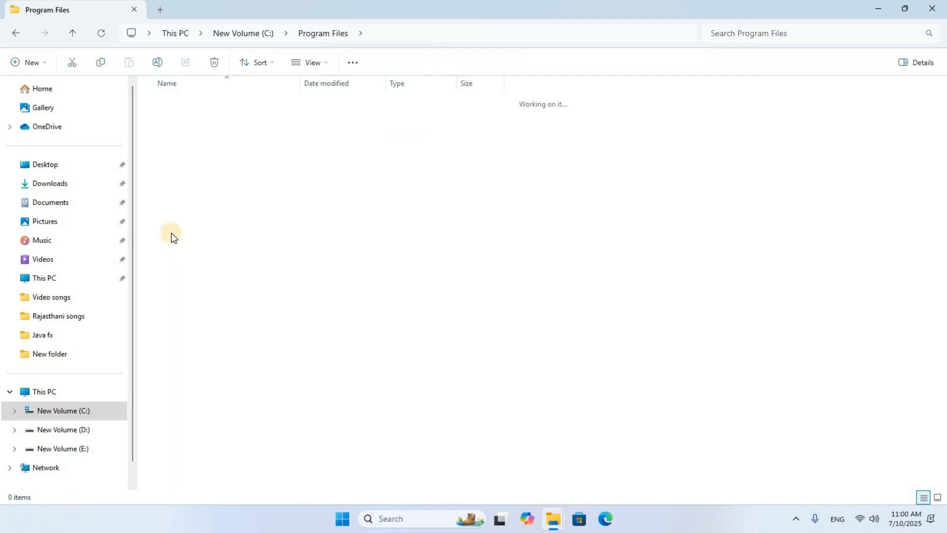
click(180, 104)
double_click(180, 105)
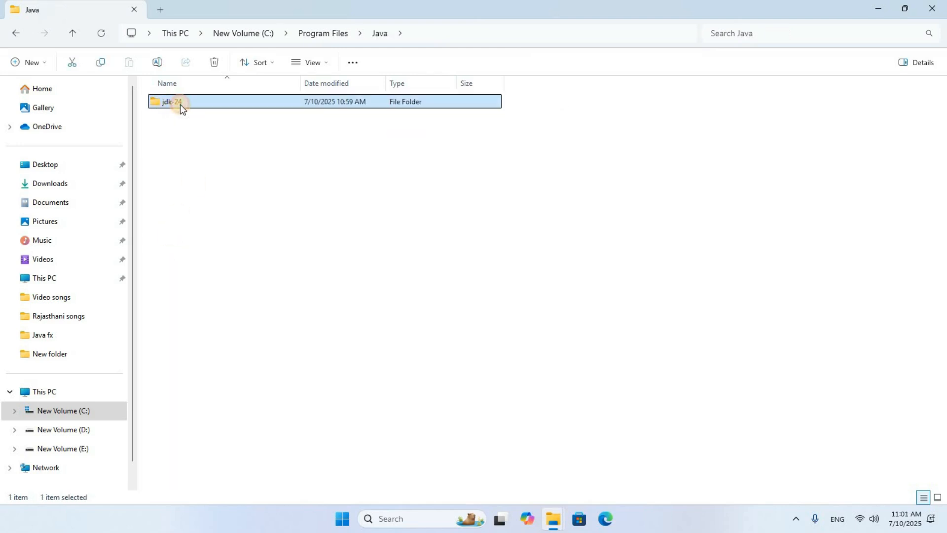
click(489, 33)
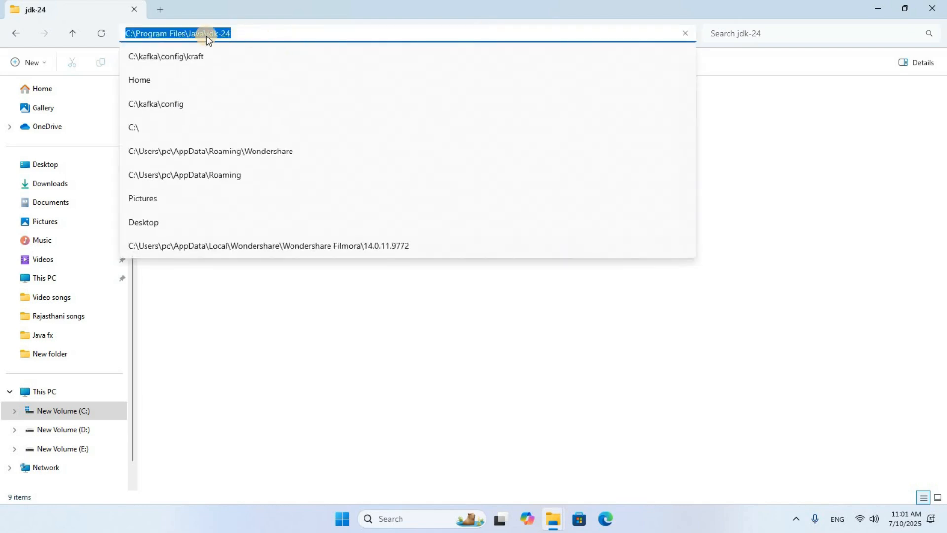
right_click(207, 36)
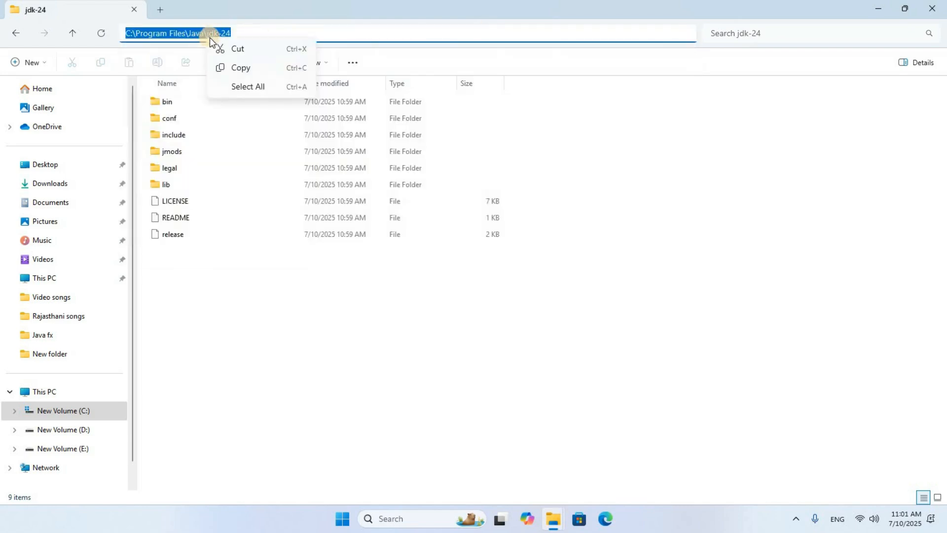
click(247, 71)
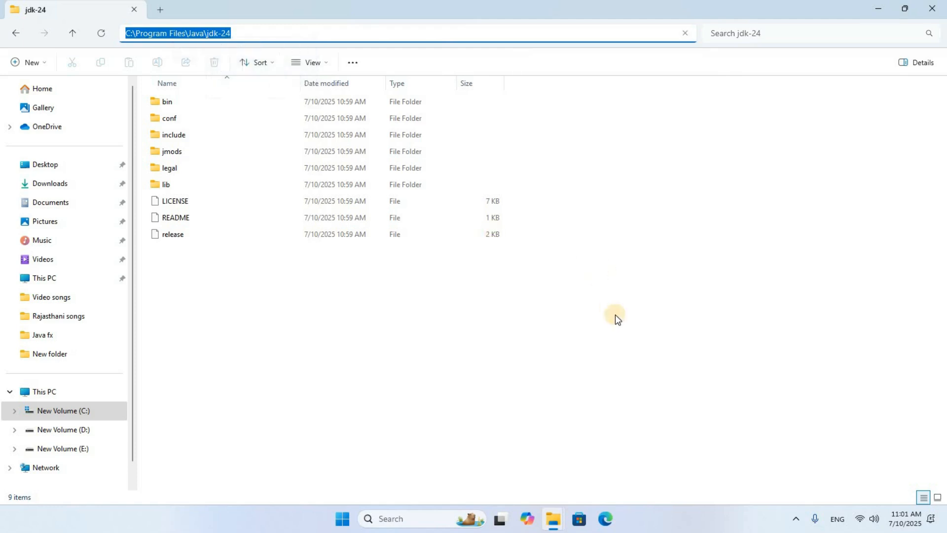
- Minimize the file windows and open Edit the system environment variables through Windows search for env
click(878, 10)
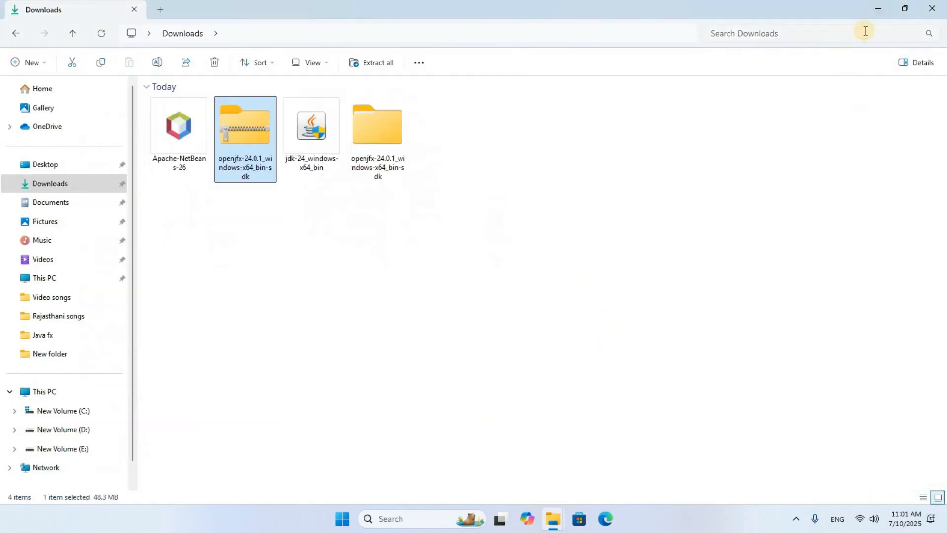
click(876, 11)
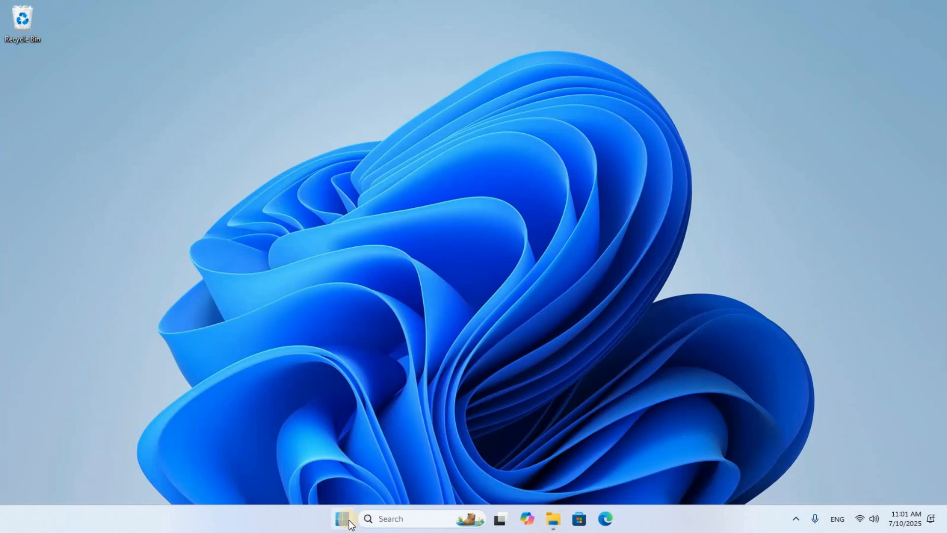
click(390, 520)
text(env)
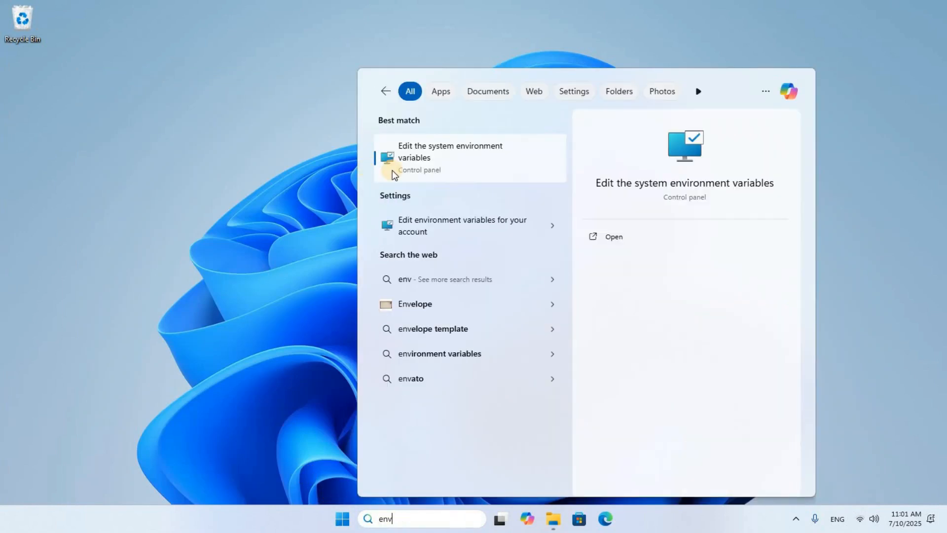
click(489, 159)
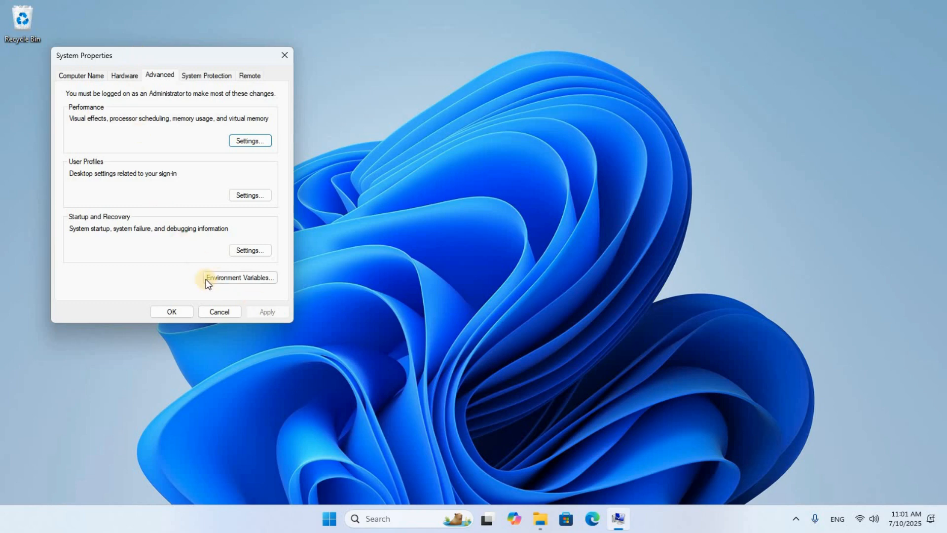
- Create a new system variable JAVA_HOME with the value C:\Program Files\Java\jdk-24
click(253, 278)
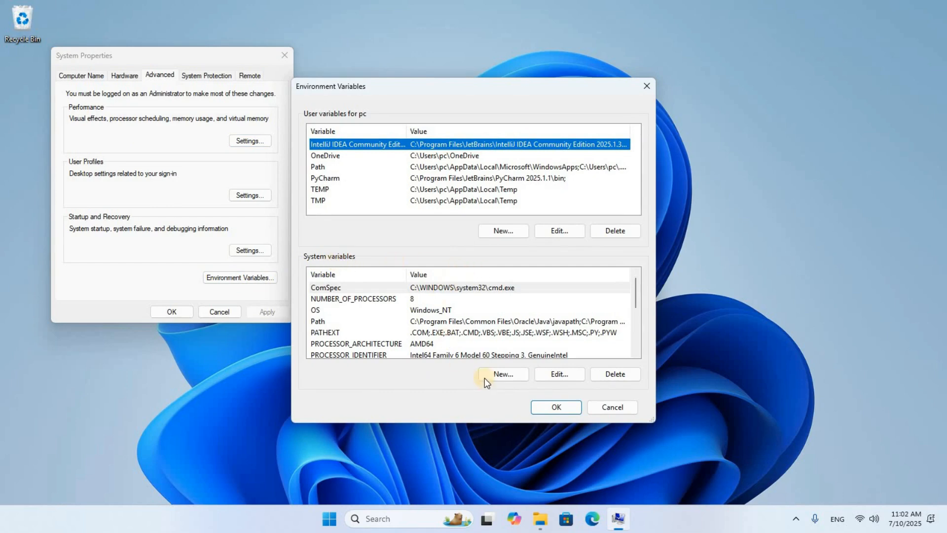
click(507, 376)
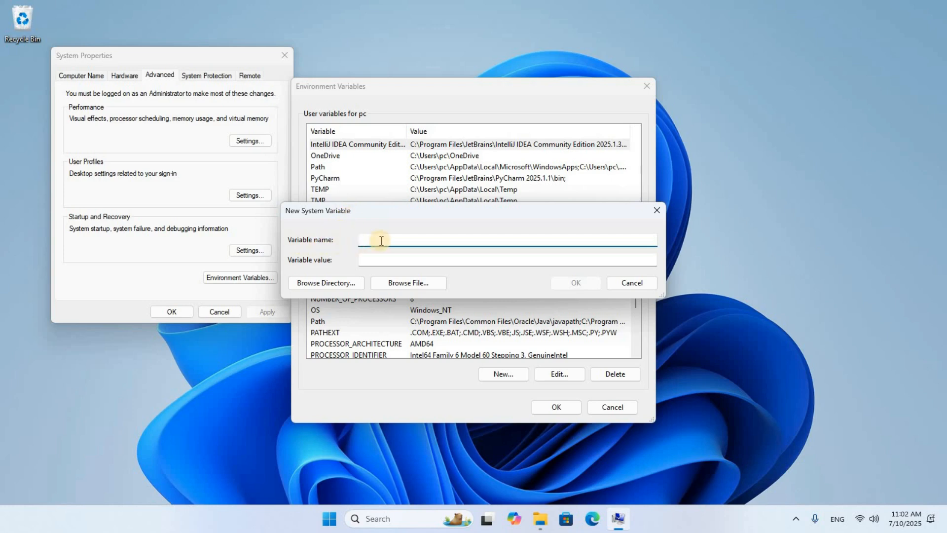
text(JAVA_HOME)
click(379, 261)
right_click(378, 260)
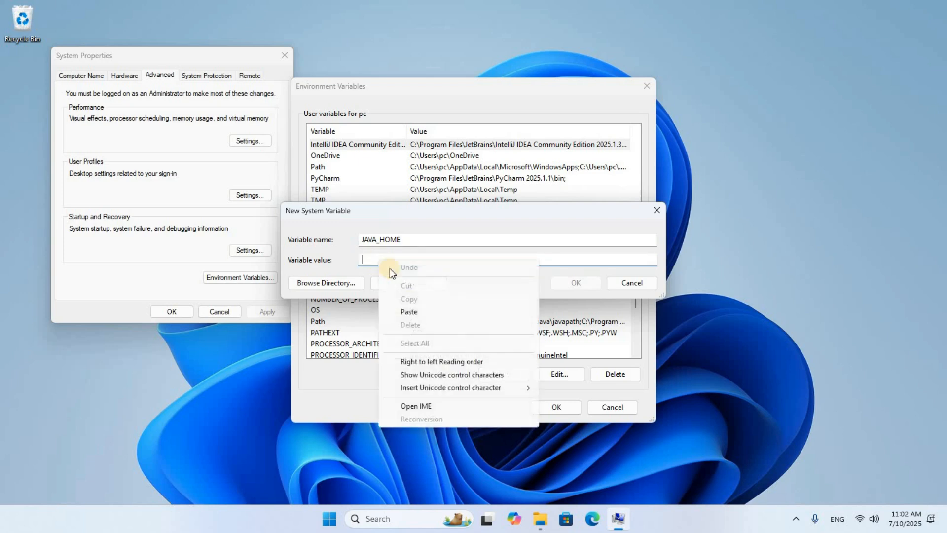
click(415, 312)
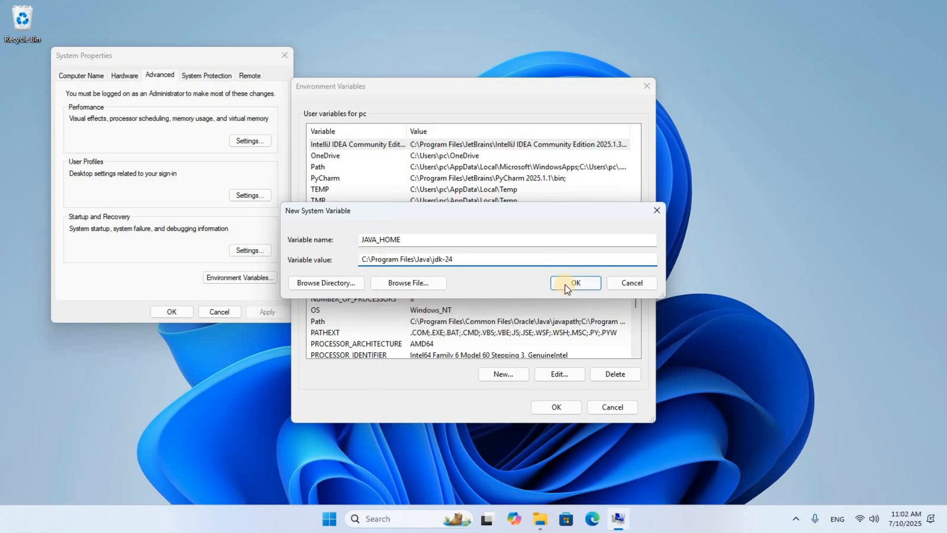
click(564, 284)
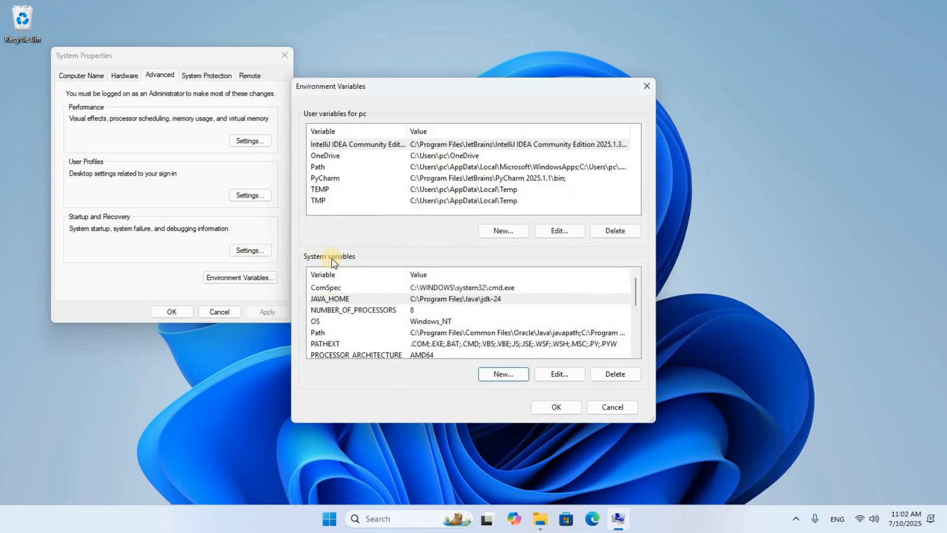
- Open the system Path variable for editing and copy the path of the jdk-24 bin folder
click(321, 332)
click(561, 375)
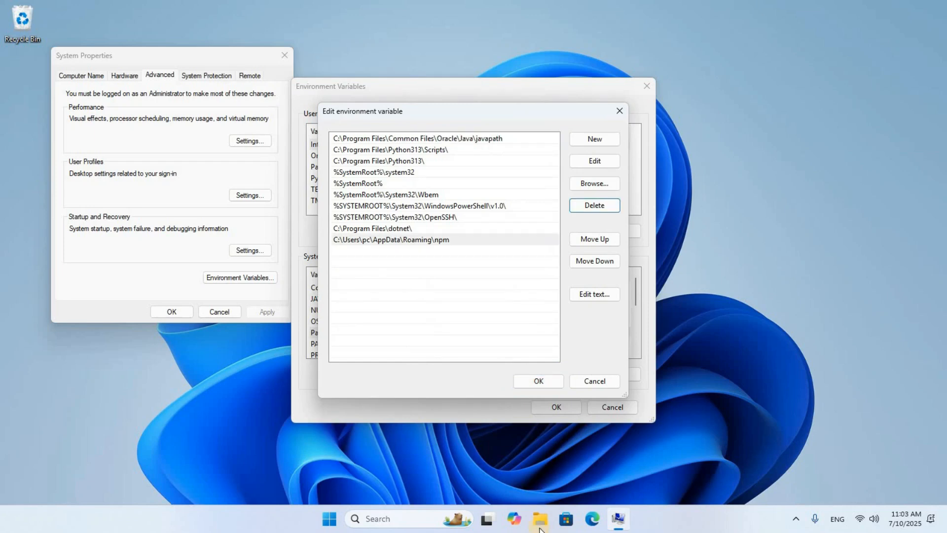
click(540, 486)
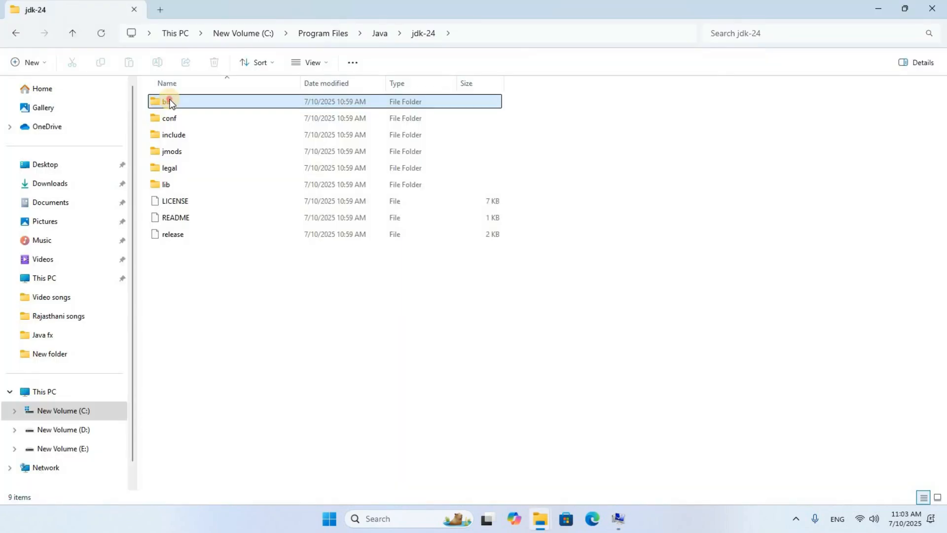
double_click(176, 101)
click(513, 28)
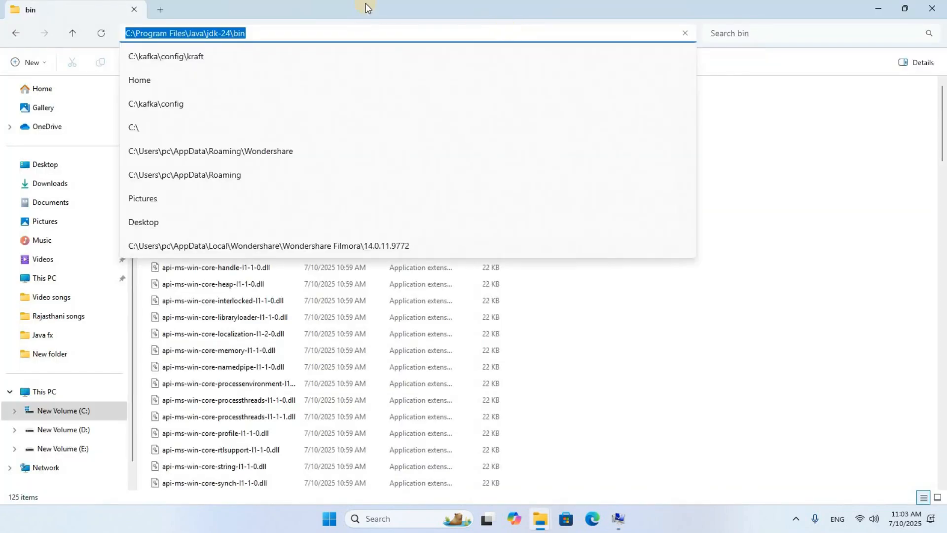
right_click(203, 36)
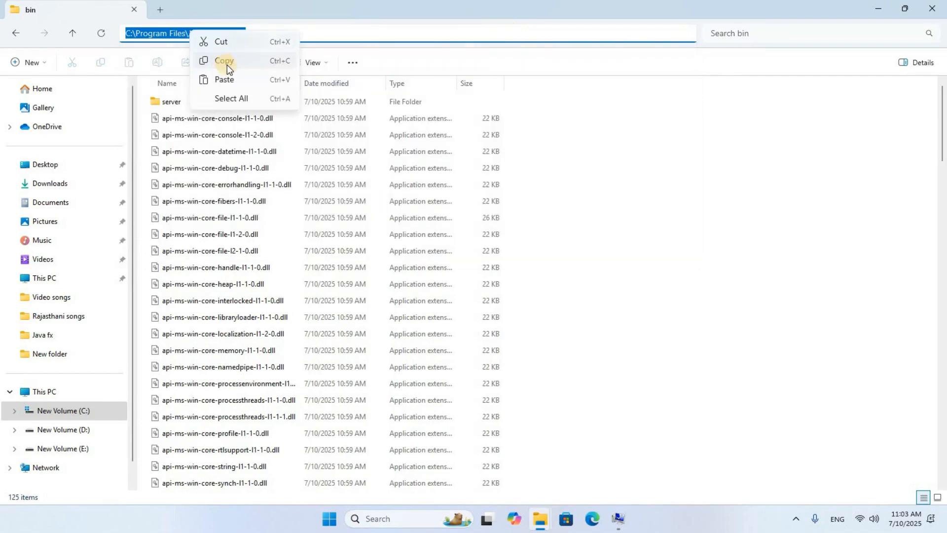
click(227, 64)
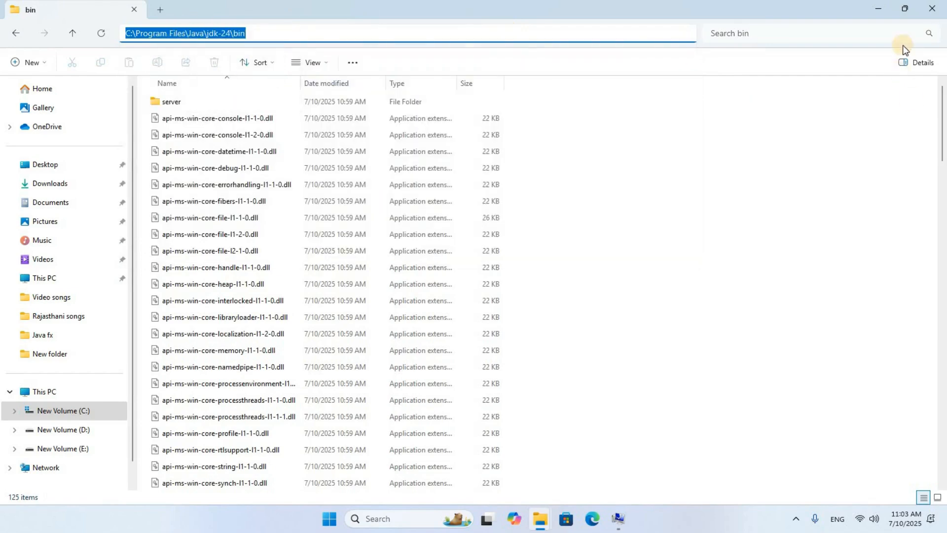
click(880, 11)
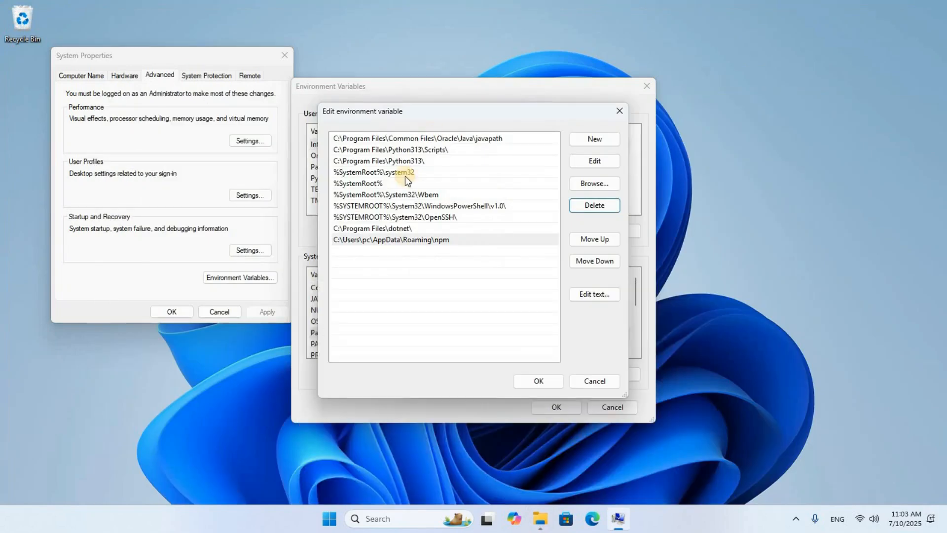
- Add C:\Program Files\Java\jdk-24\bin as a new Path entry and confirm all environment variable dialogs
click(594, 145)
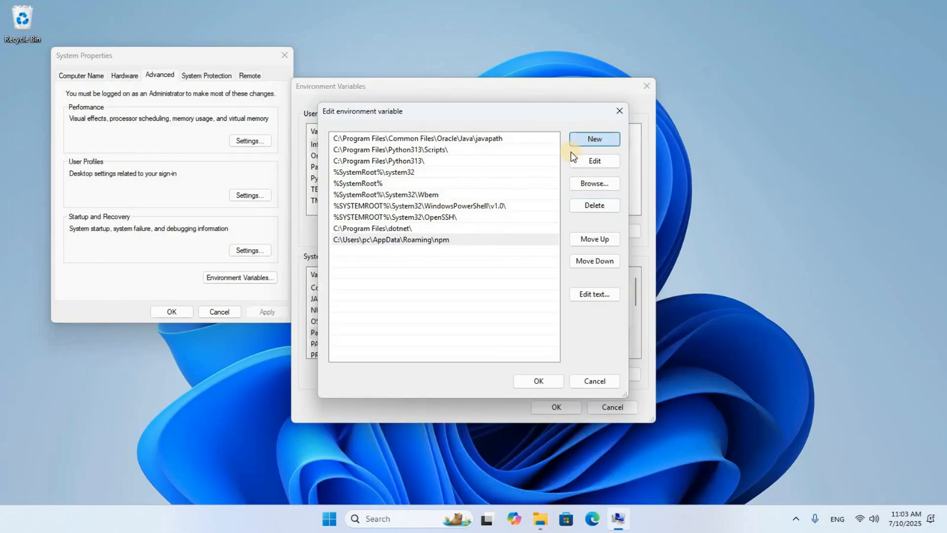
right_click(343, 251)
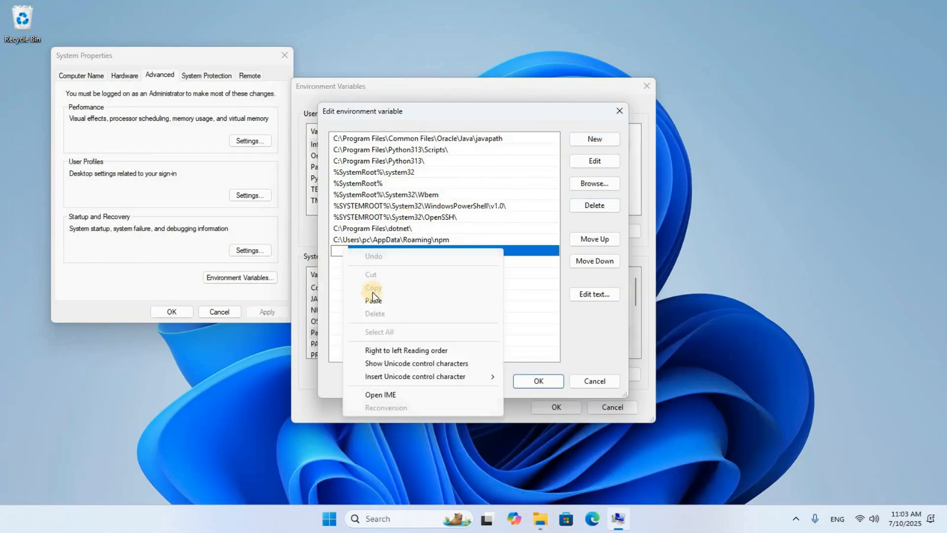
click(377, 299)
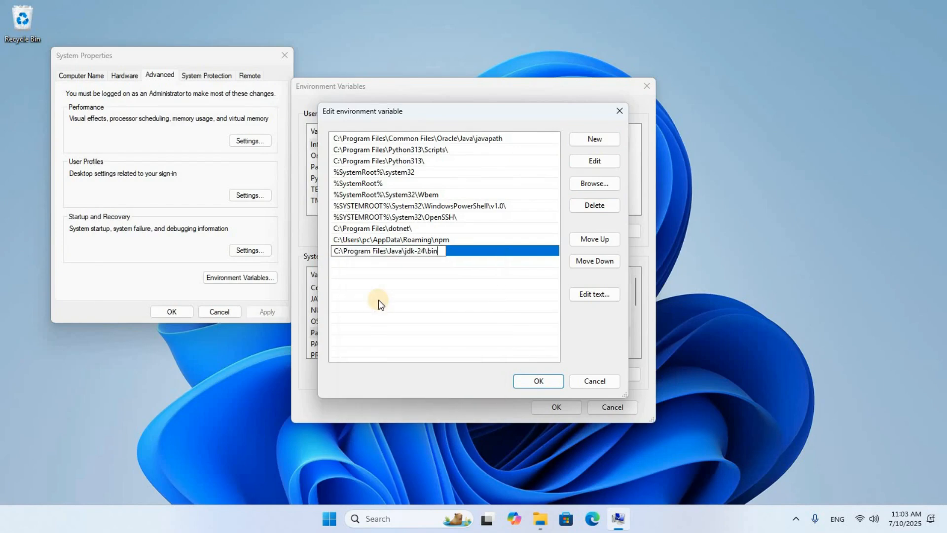
click(537, 383)
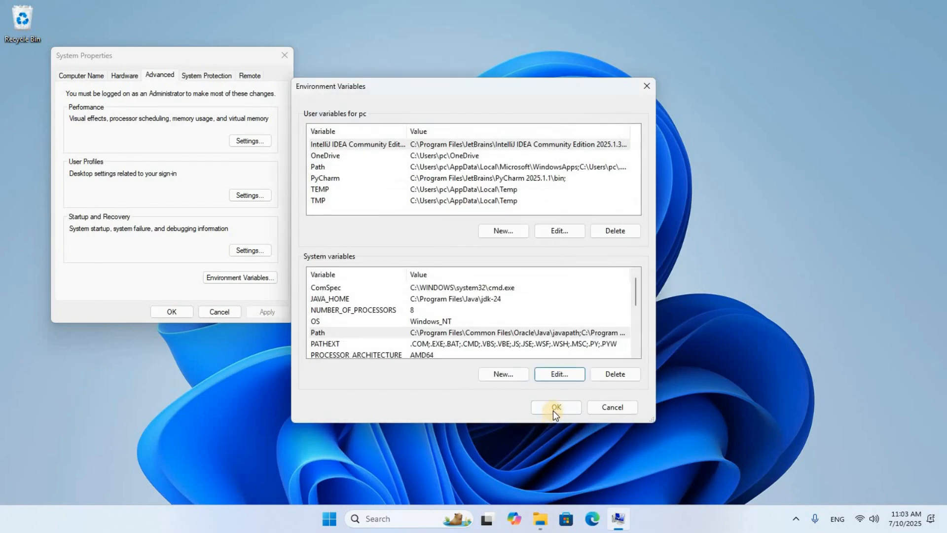
click(554, 407)
click(173, 312)
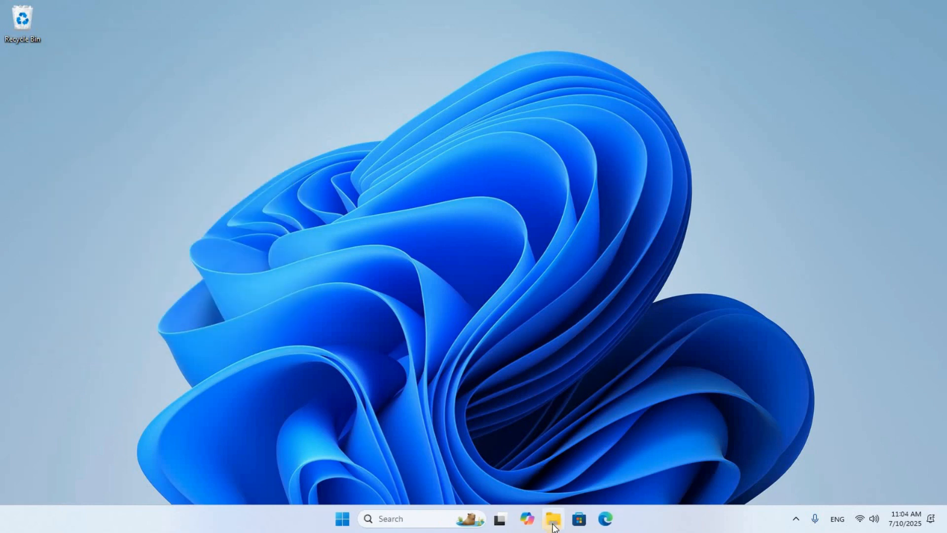
- Launch the Apache-NetBeans-26 installer from the Downloads folder
click(553, 519)
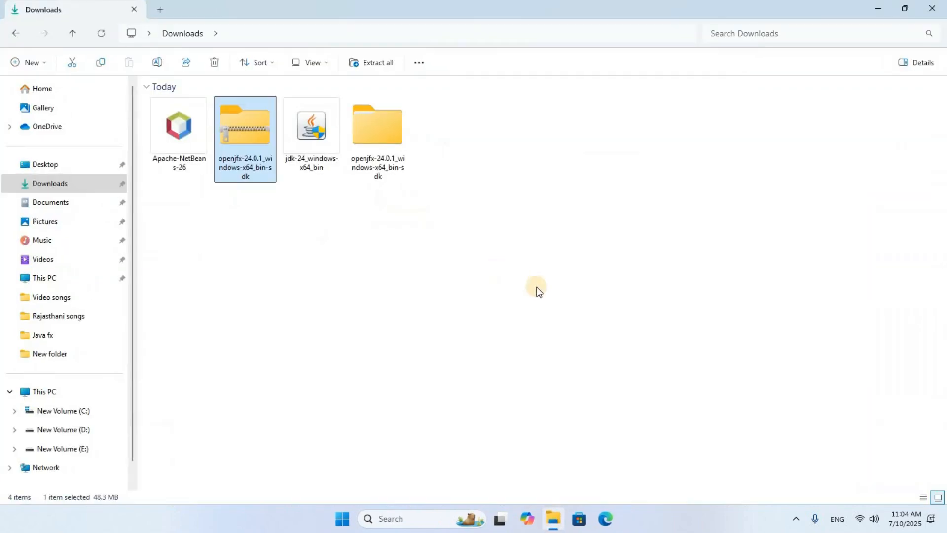
double_click(185, 127)
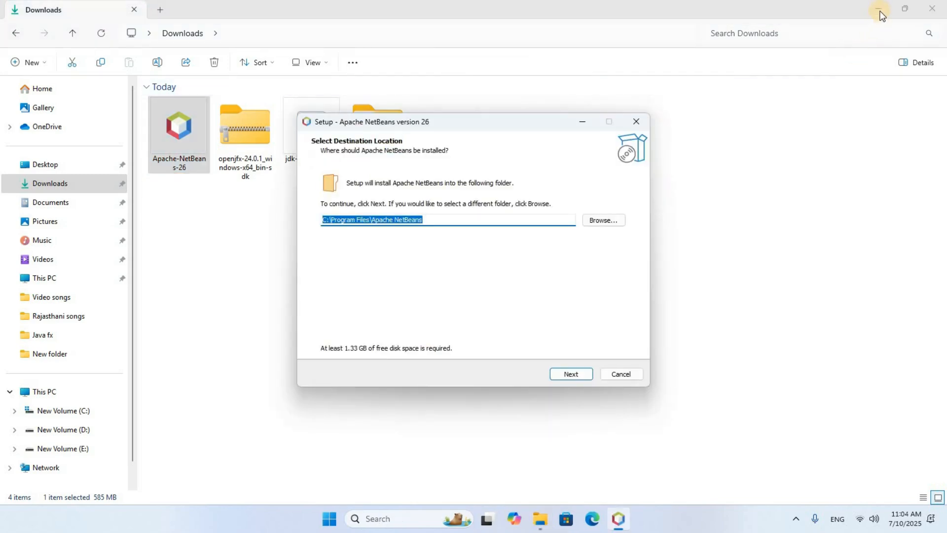
click(881, 11)
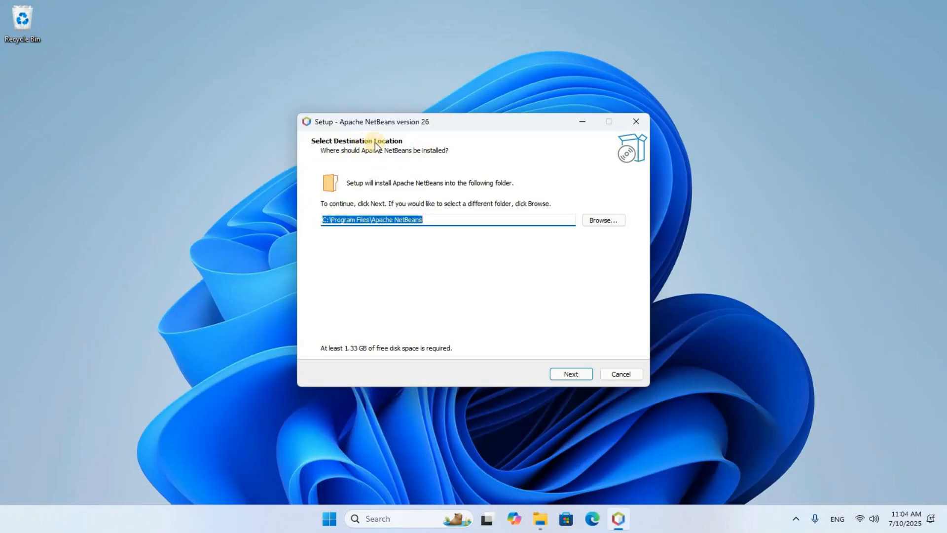
- Install Apache NetBeans into C:\Program Files\Apache NetBeans with a desktop shortcut and finish the setup wizard
click(352, 225)
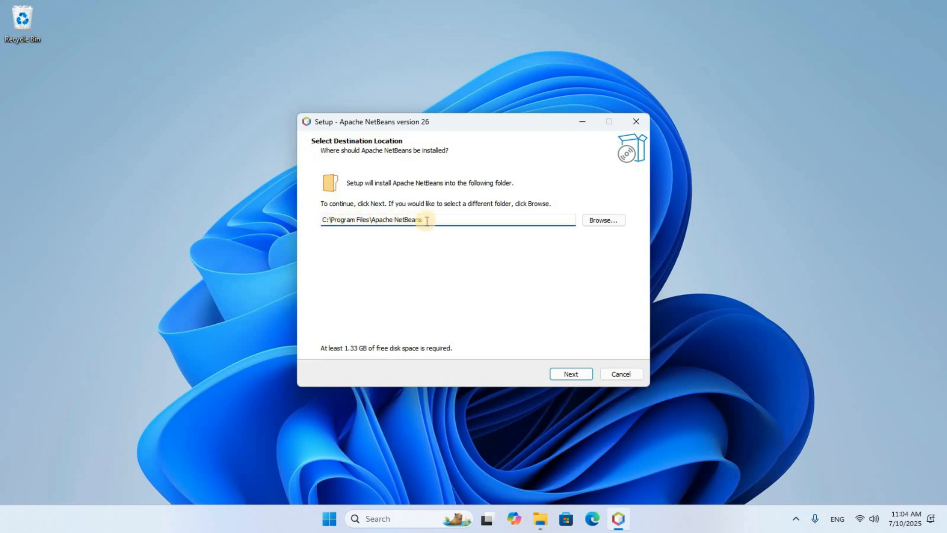
click(570, 374)
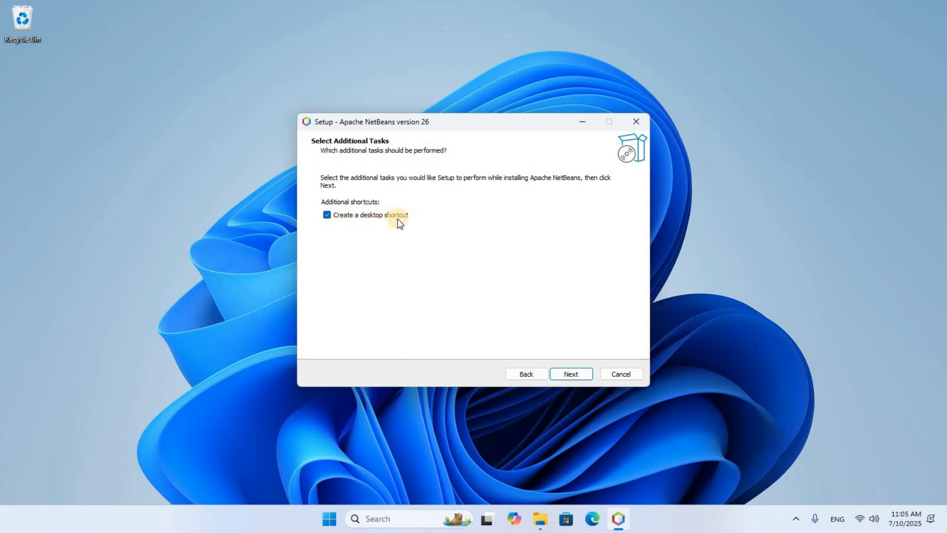
click(331, 220)
click(571, 375)
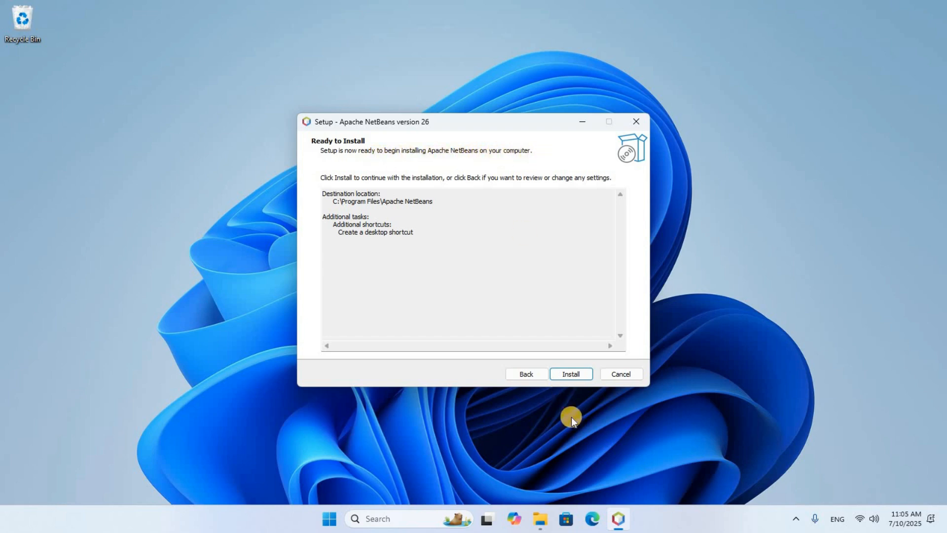
click(575, 375)
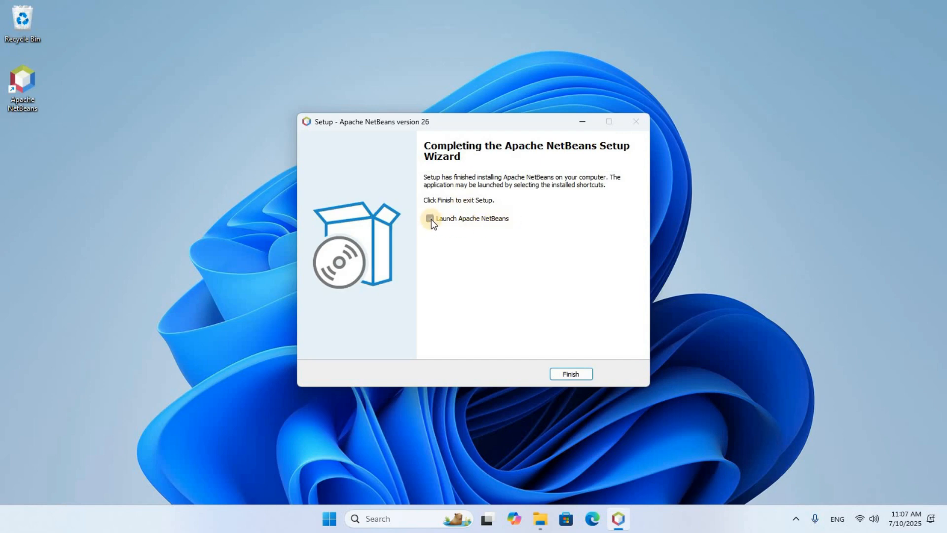
click(570, 375)
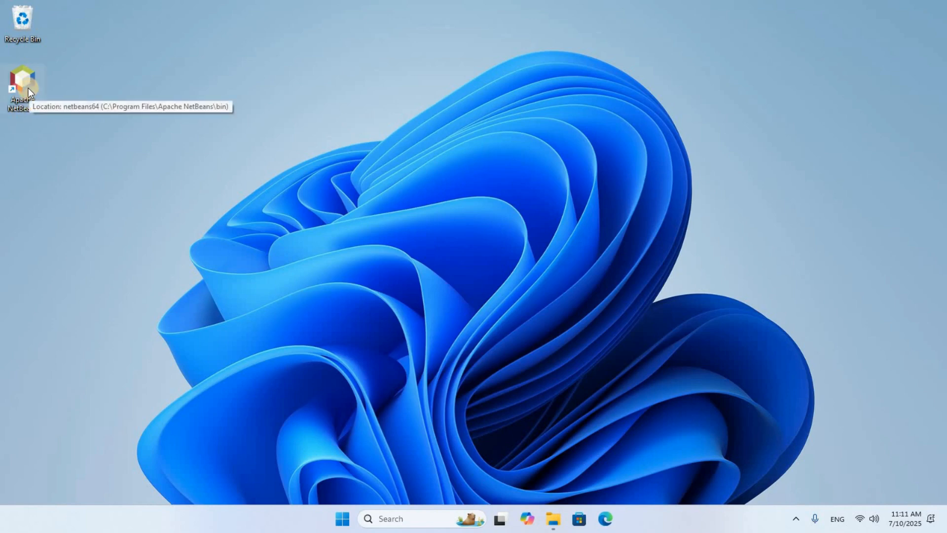
- Launch Apache NetBeans from its desktop shortcut and maximize the IDE window
double_click(28, 88)
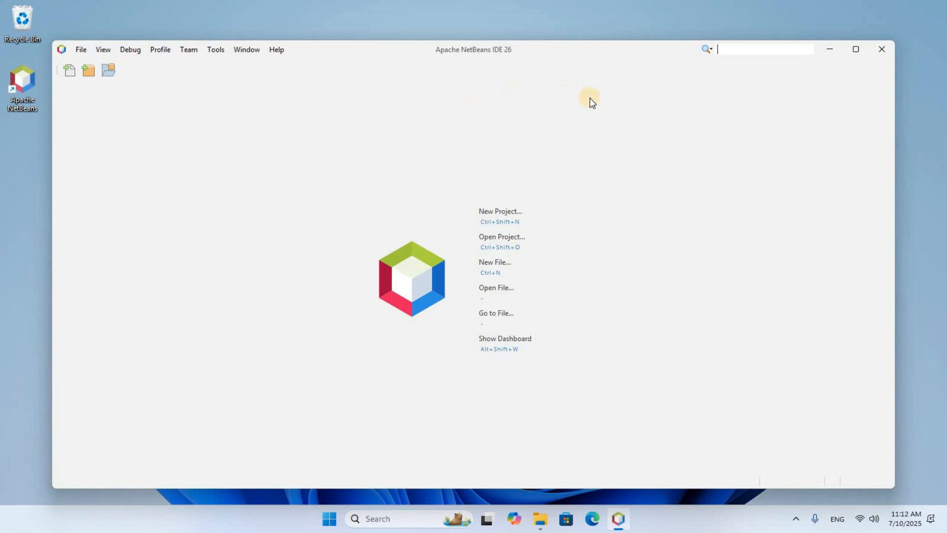
click(856, 50)
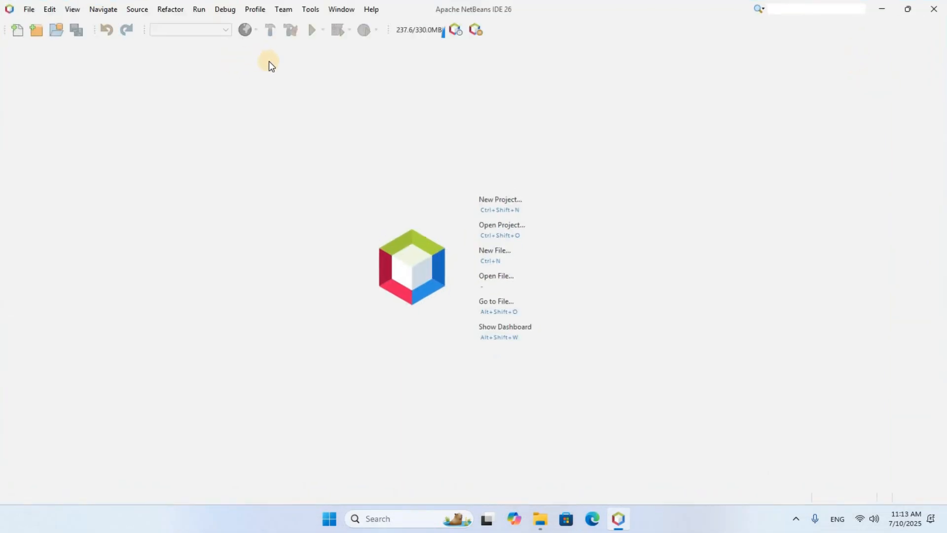
- Create a new global class library named JFX in the Ant Library Manager
click(308, 10)
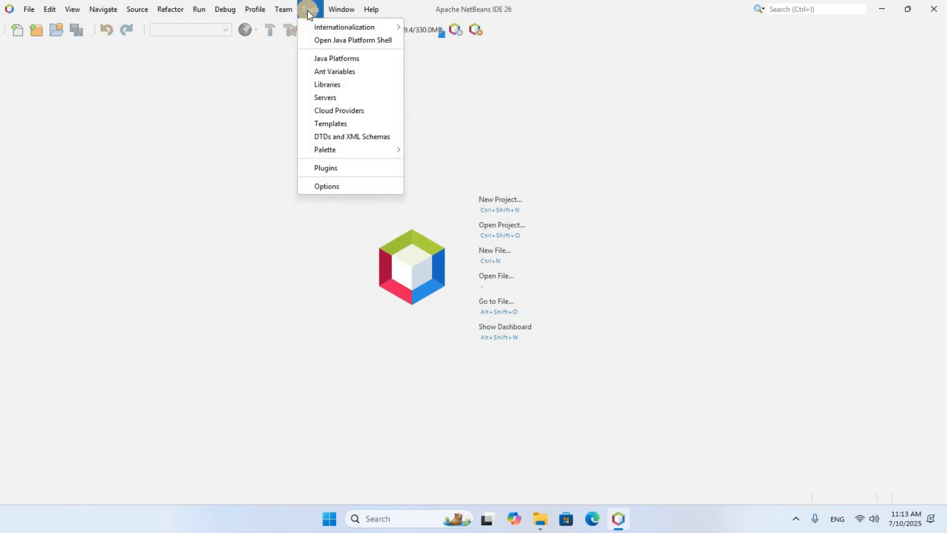
click(329, 84)
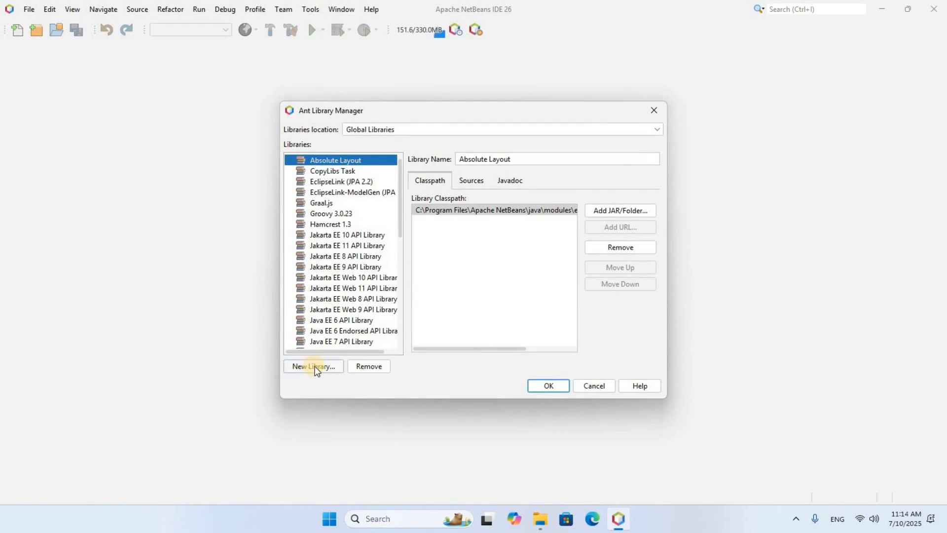
click(315, 368)
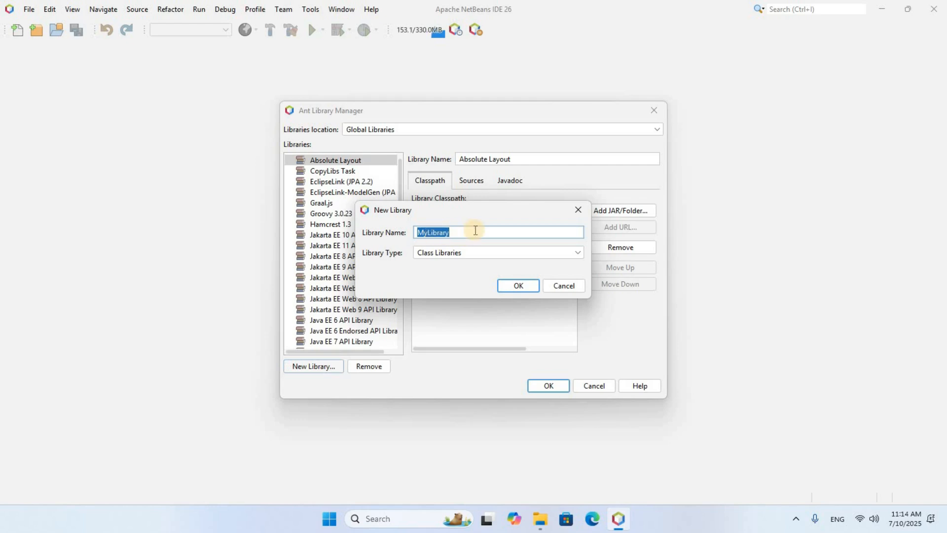
key(BackSpace)
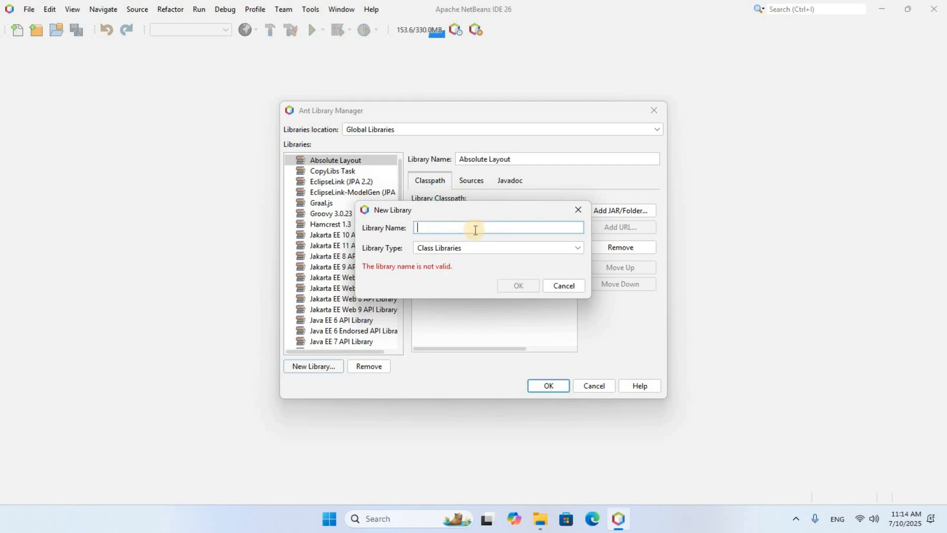
text(JFX)
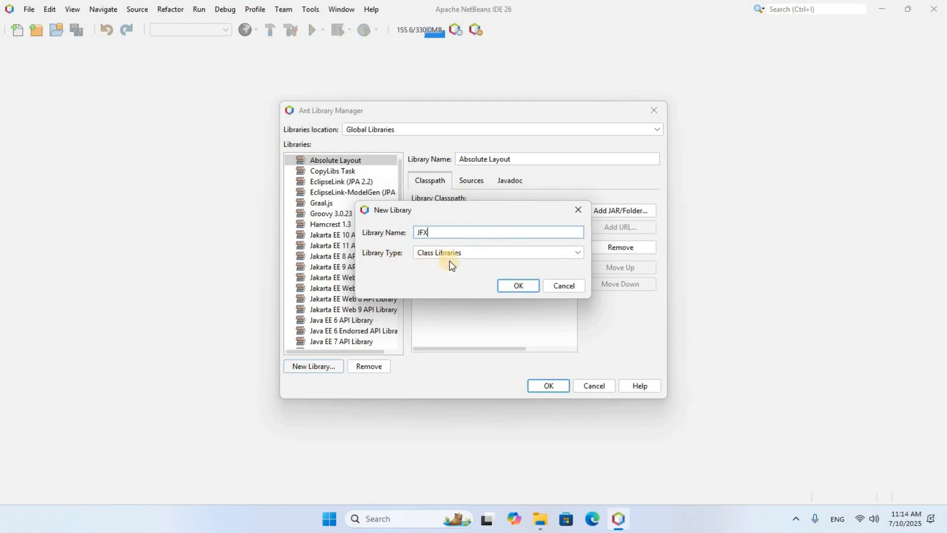
click(518, 286)
- Add the folder C:\javafx-sdk-24.0.1\lib to the JFX library's classpath and confirm the library manager
scroll(329, 291, down, 2)
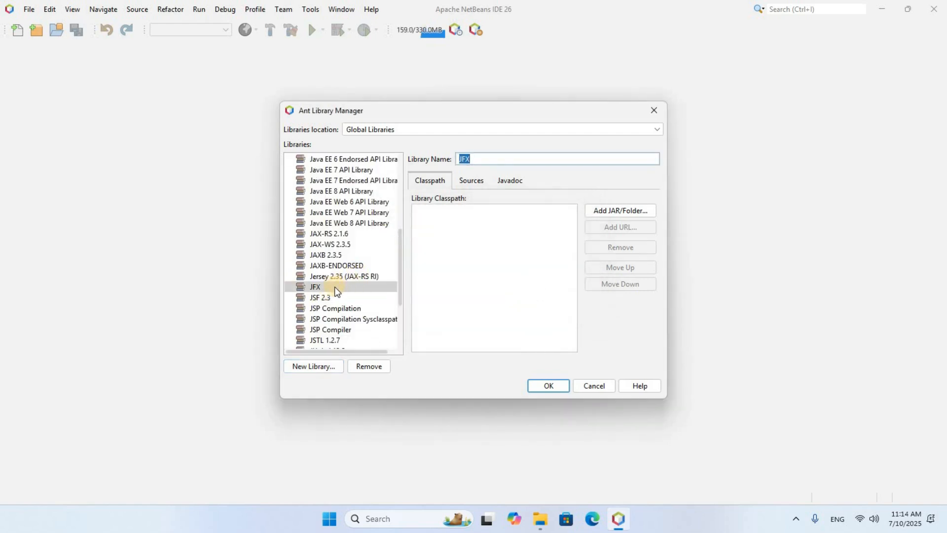
click(325, 290)
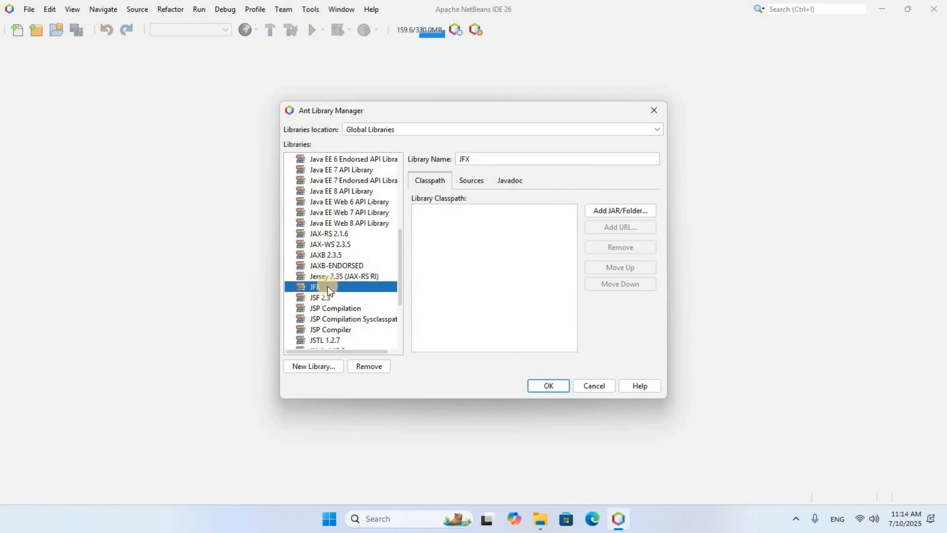
click(624, 213)
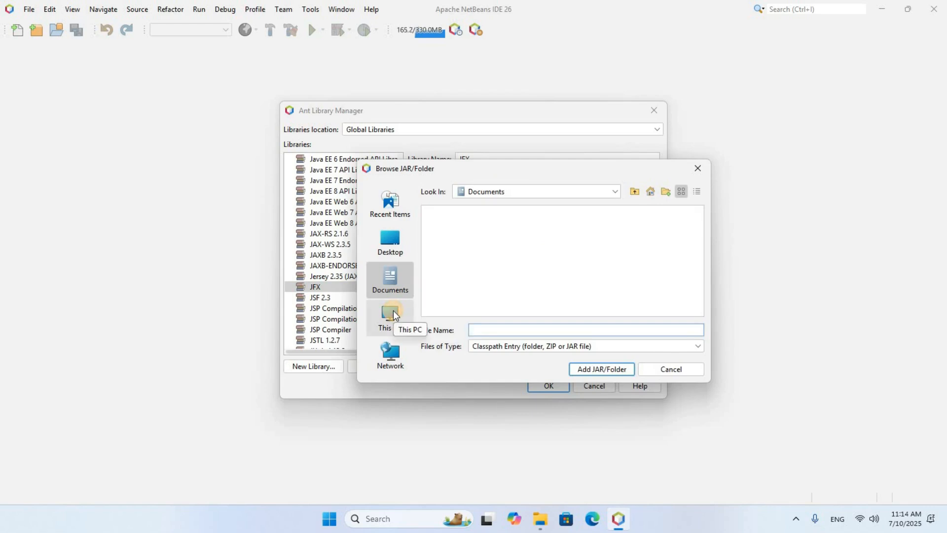
click(392, 316)
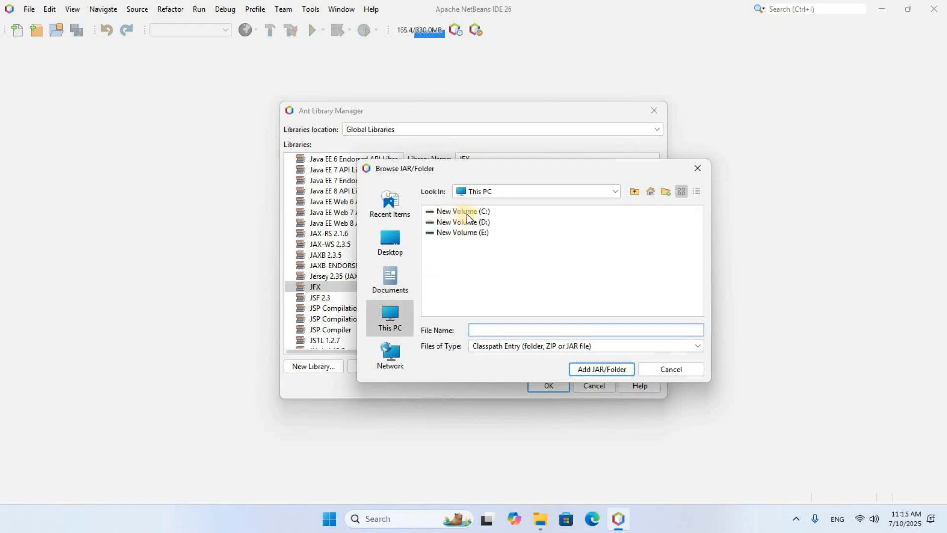
double_click(471, 212)
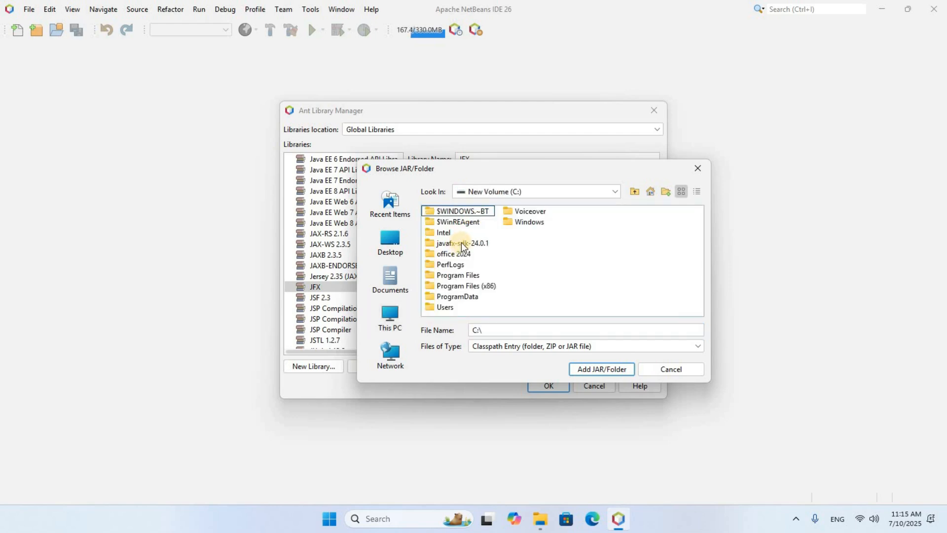
click(462, 244)
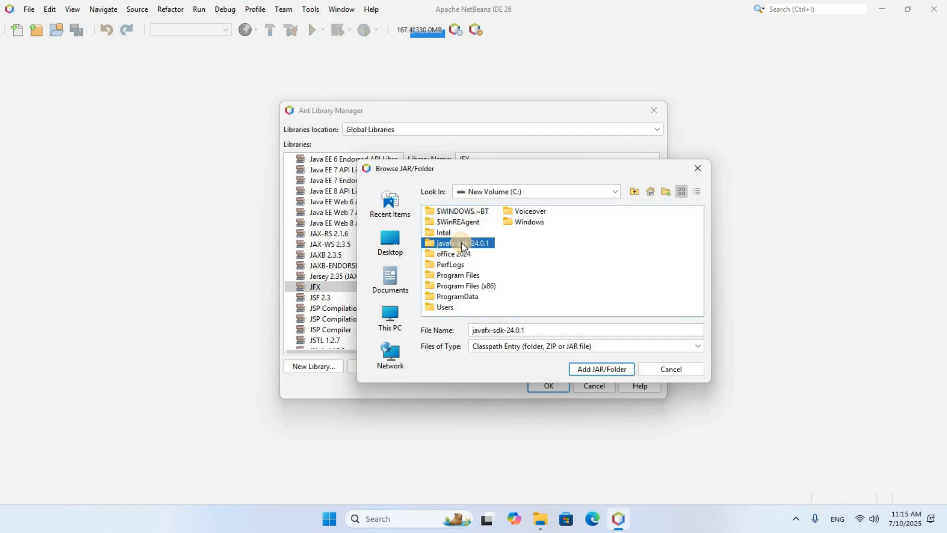
double_click(462, 244)
click(430, 234)
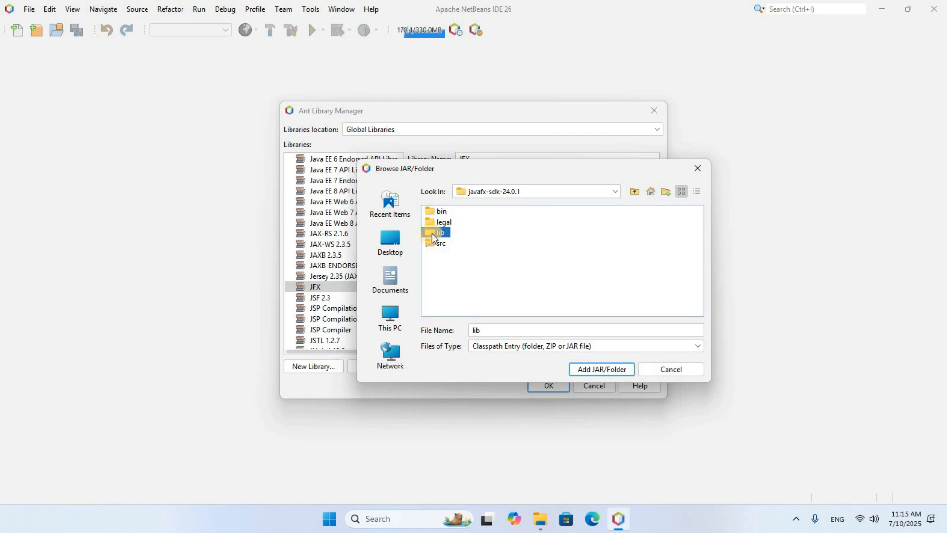
click(439, 234)
click(603, 372)
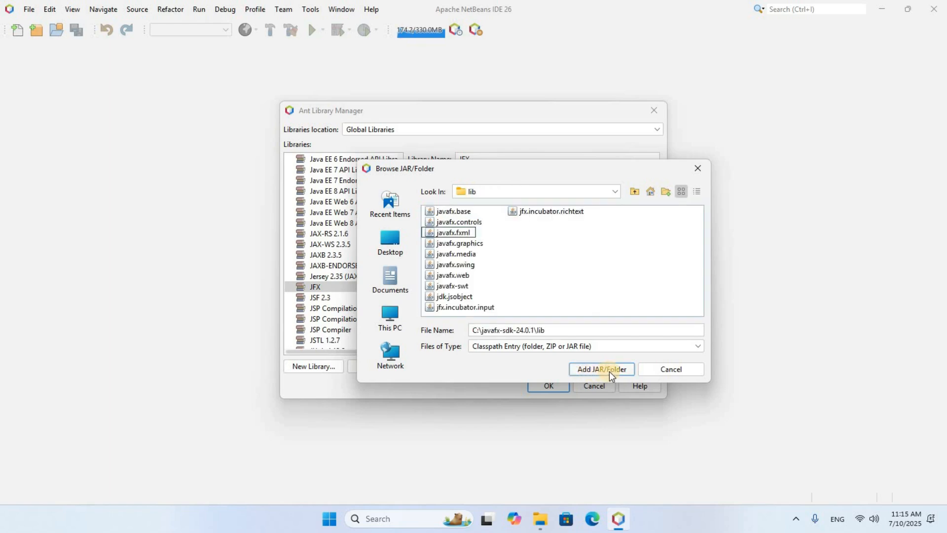
click(610, 375)
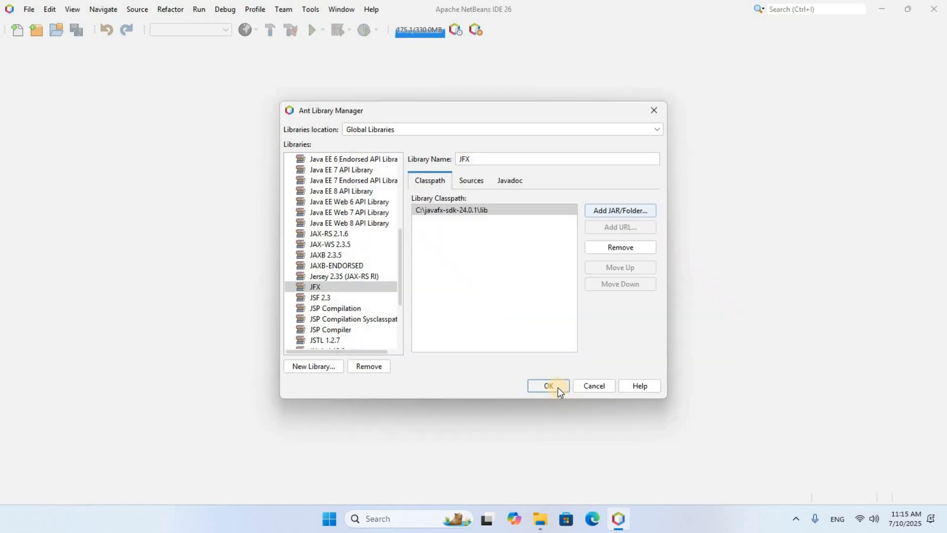
click(558, 389)
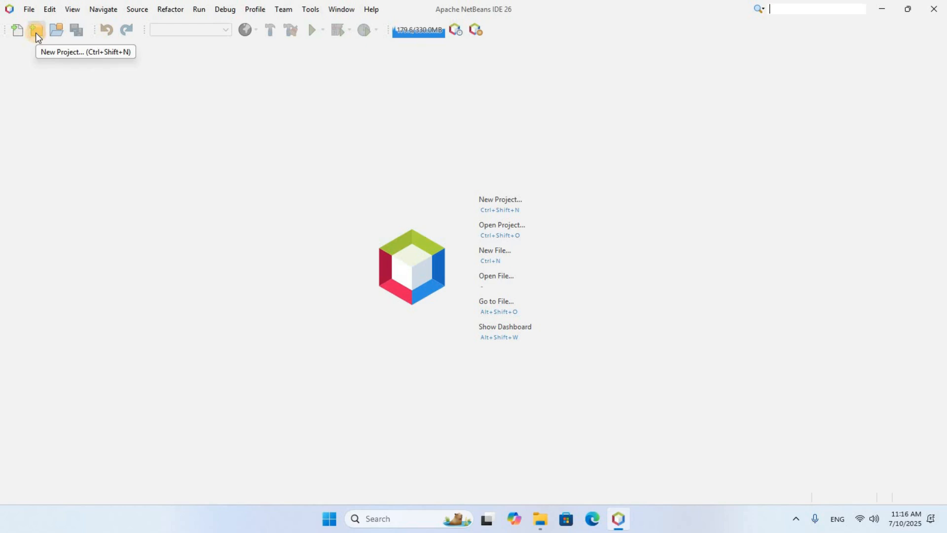
- Start a new Java Application project in the Java with Ant category
click(37, 33)
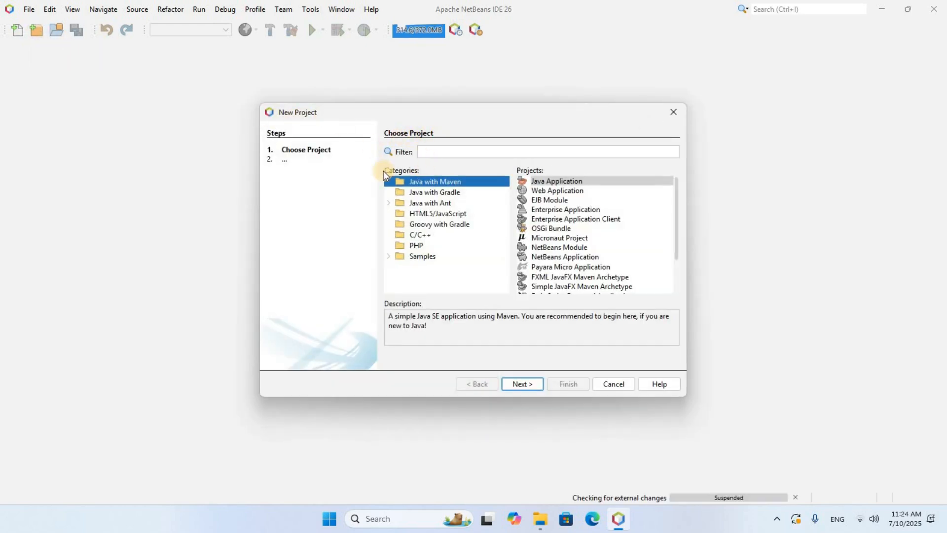
click(443, 206)
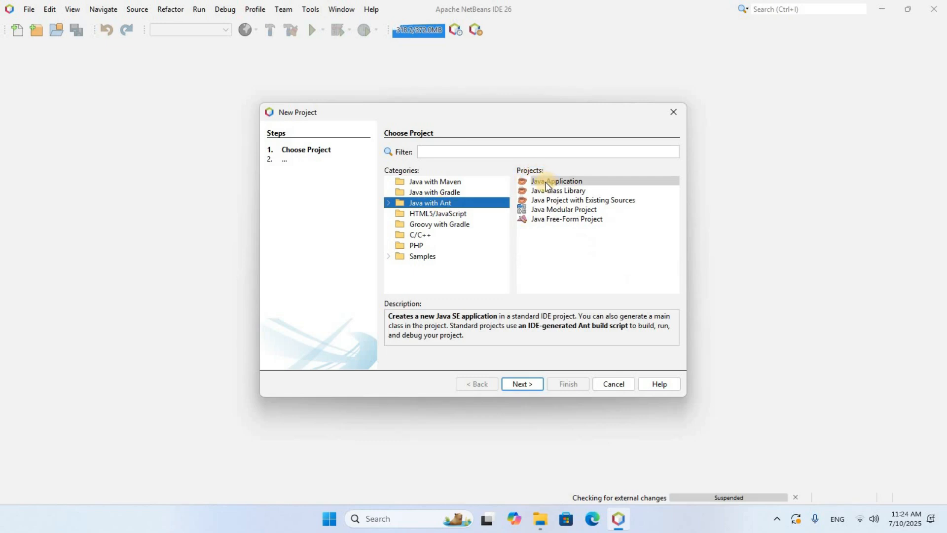
click(545, 183)
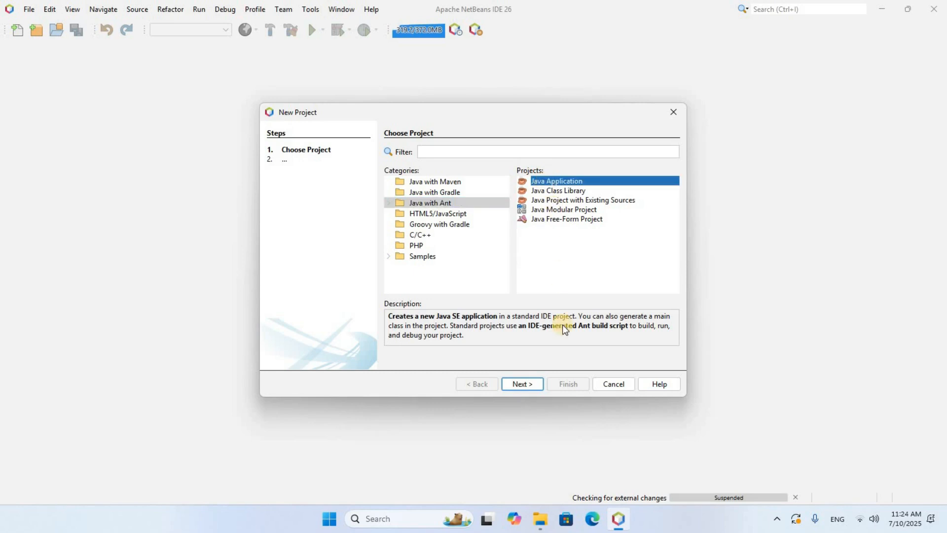
click(521, 385)
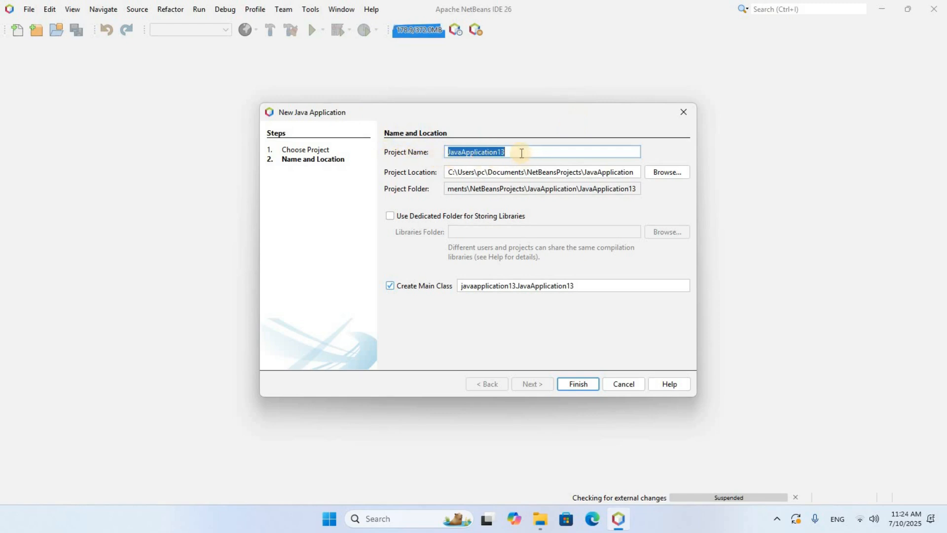
- Name the project Javafx helloworld with main class classmain.javafx.helloworld and finish the wizard
key(BackSpace)
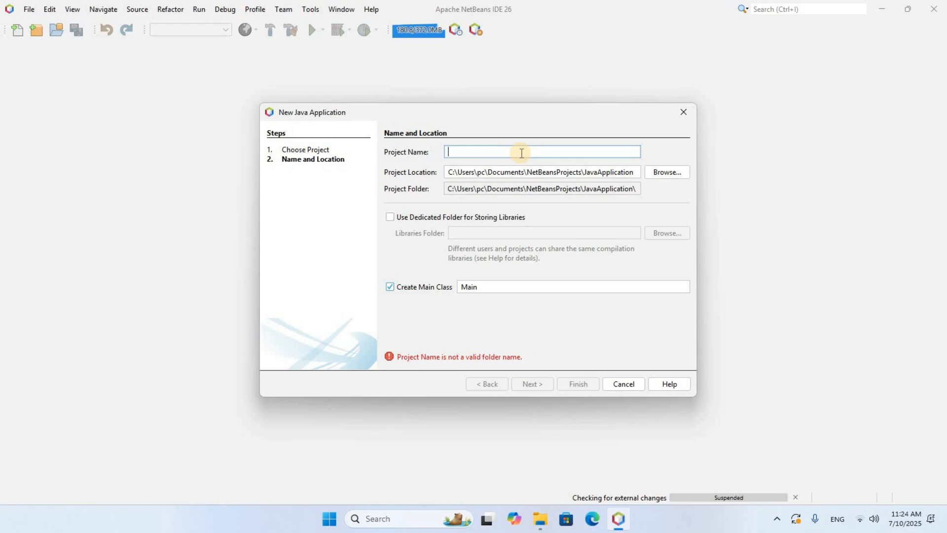
text(Javafx helloworld)
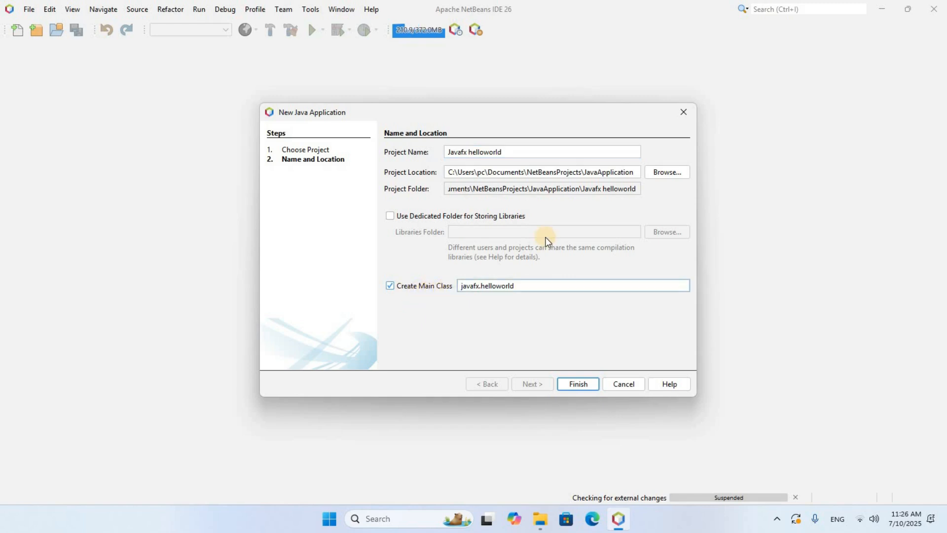
text(classmain.)
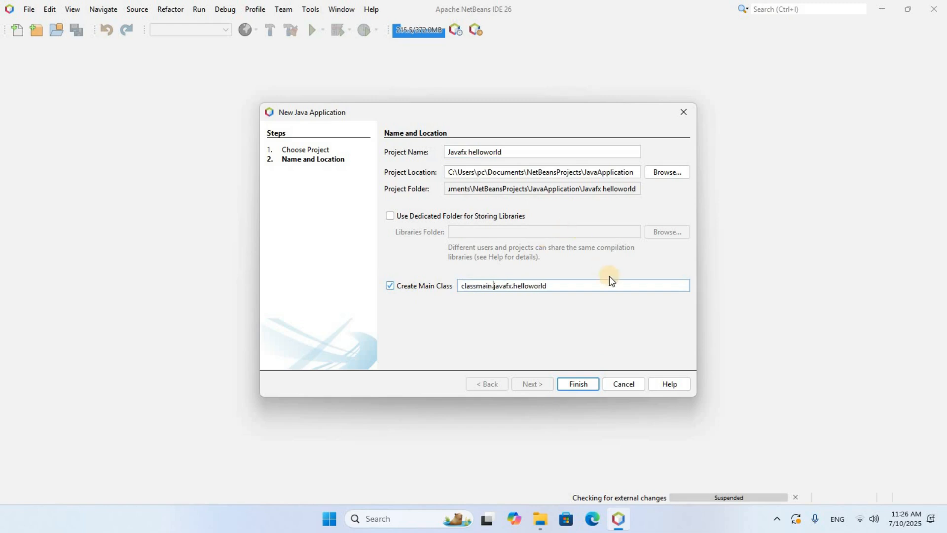
click(579, 386)
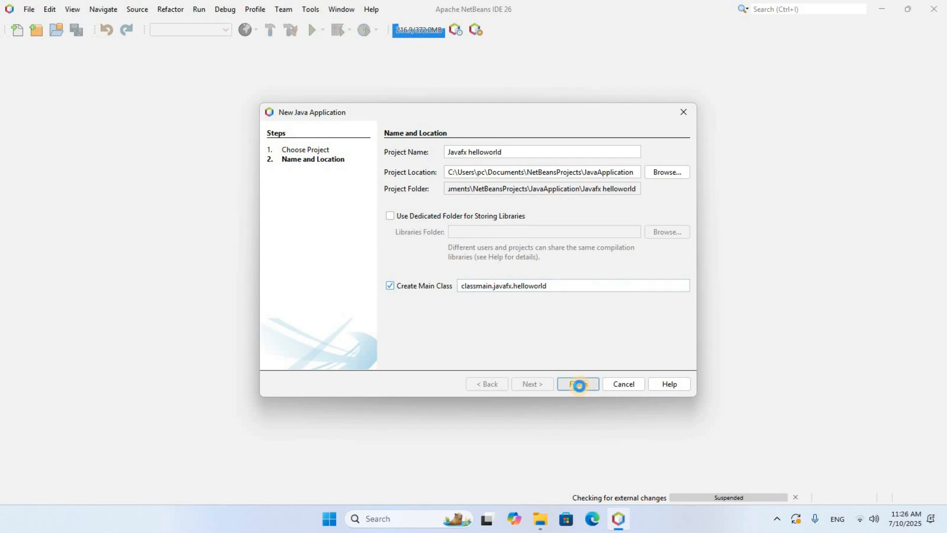